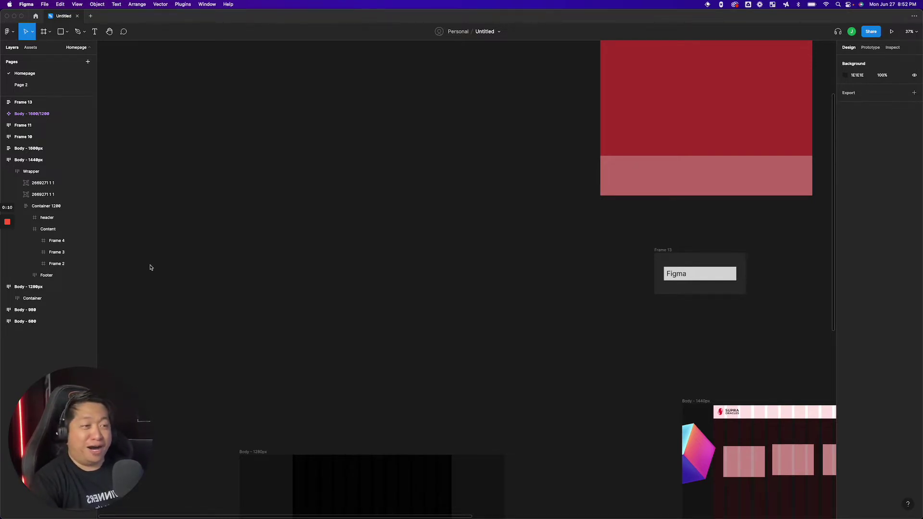
# Scroll-zoom the canvas in and out until the Body - 1280px frame fills the view.
pyautogui.scroll(-3, 399, 301)
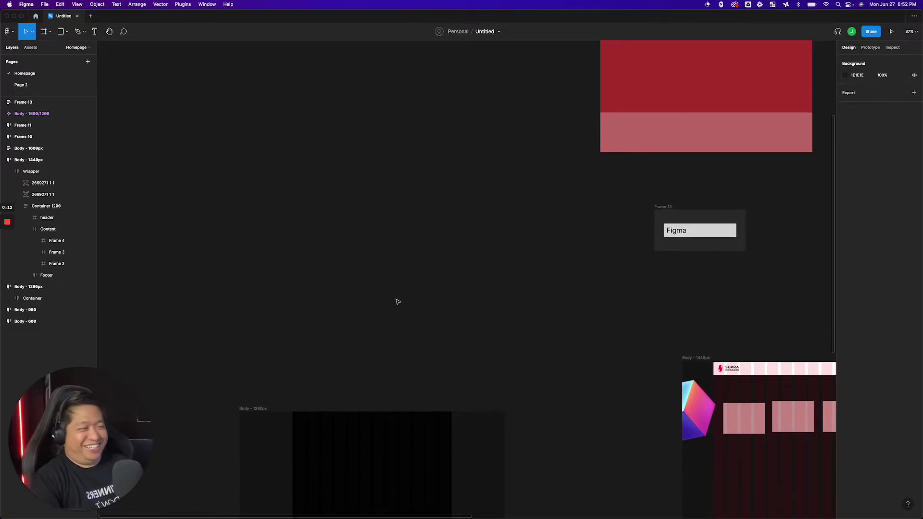
pyautogui.scroll(1, 398, 299)
pyautogui.scroll(3, 398, 299)
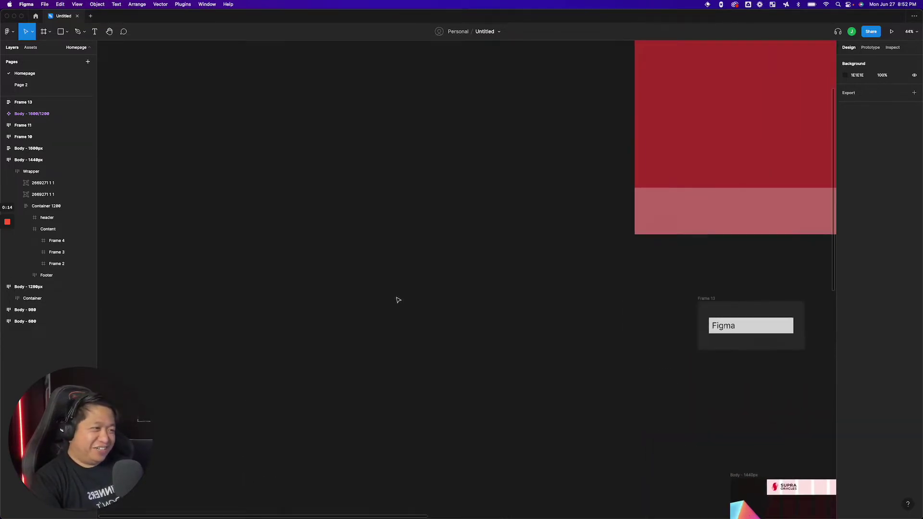
pyautogui.scroll(-6, 398, 299)
pyautogui.scroll(-3, 387, 362)
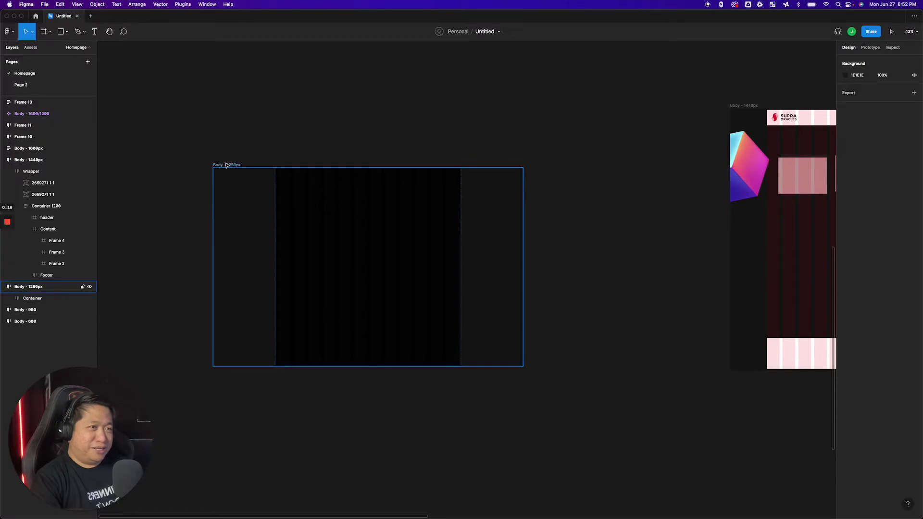
# Resize the Body - 1280px frame to 2017×1435 and check its 1200-wide Container.
pyautogui.click(226, 165)
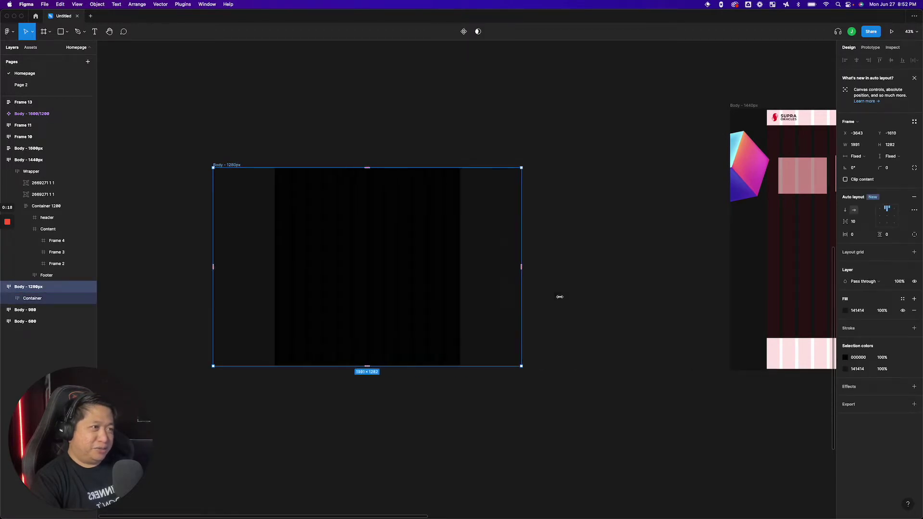
pyautogui.moveTo(523, 298); pyautogui.dragTo(498, 315)
pyautogui.moveTo(498, 363); pyautogui.dragTo(525, 390)
pyautogui.click(385, 289)
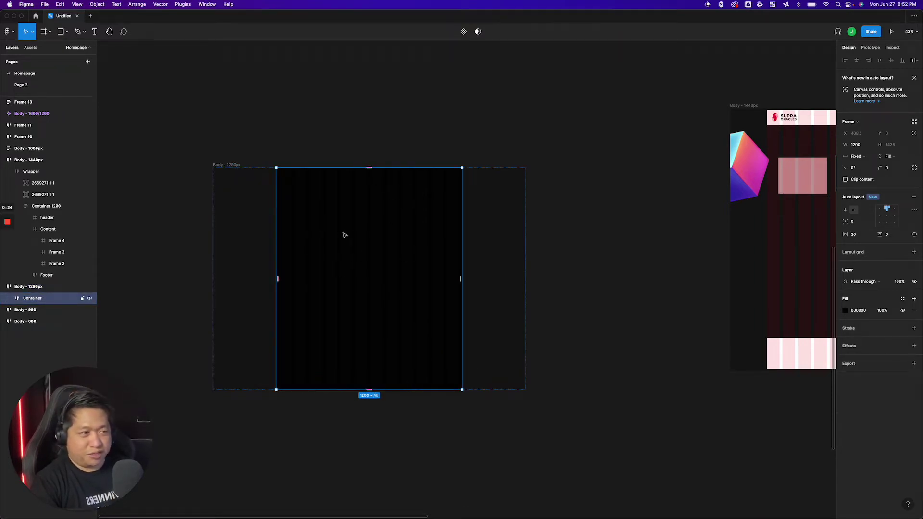
pyautogui.click(395, 140)
pyautogui.scroll(10, 406, 127)
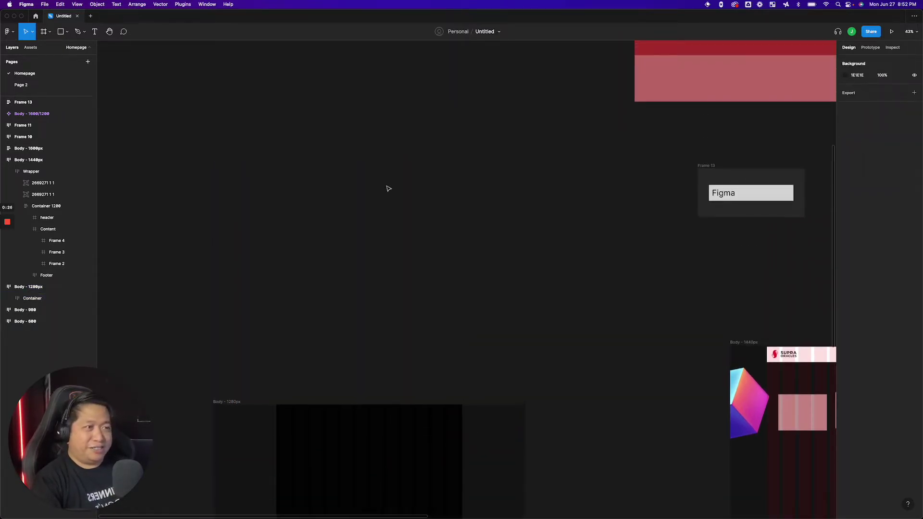
# Draw and delete a test rectangle, then draw a new 1891×1489 white frame, Frame 14.
pyautogui.scroll(5, 388, 188)
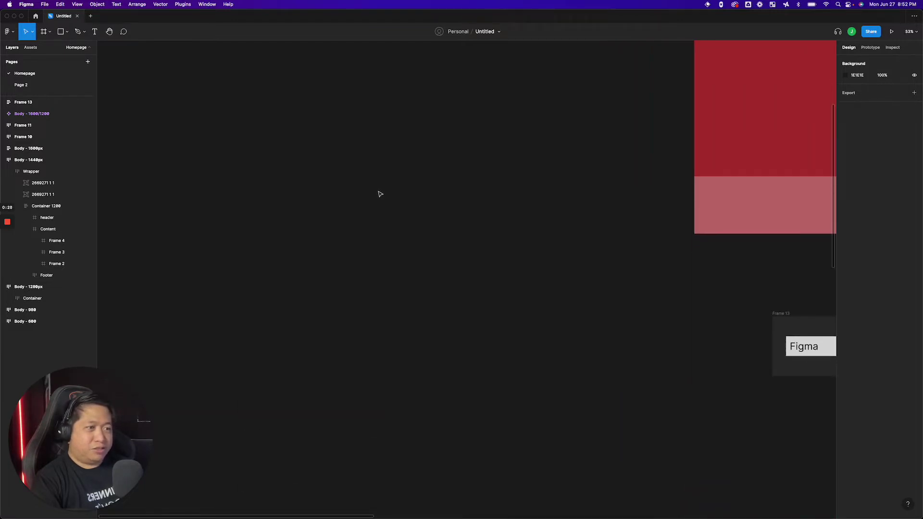
pyautogui.hscroll(-3, 370, 174)
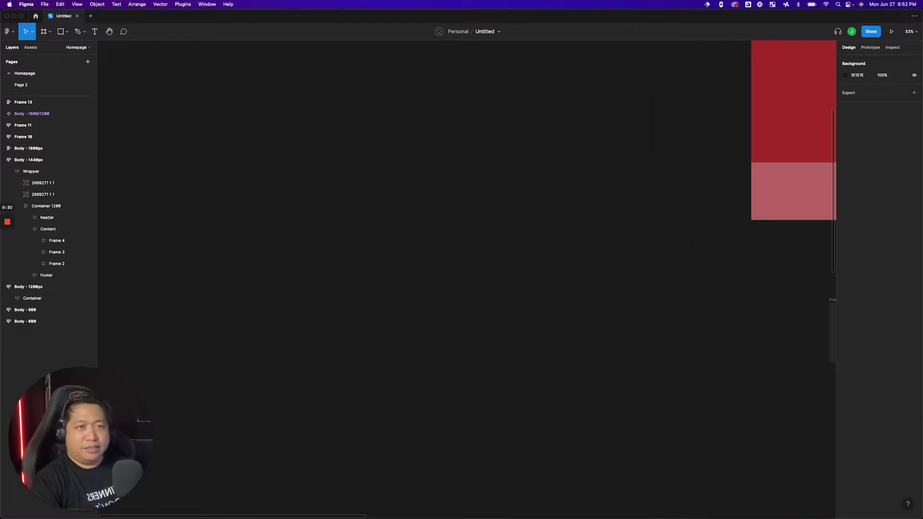
pyautogui.click(60, 32)
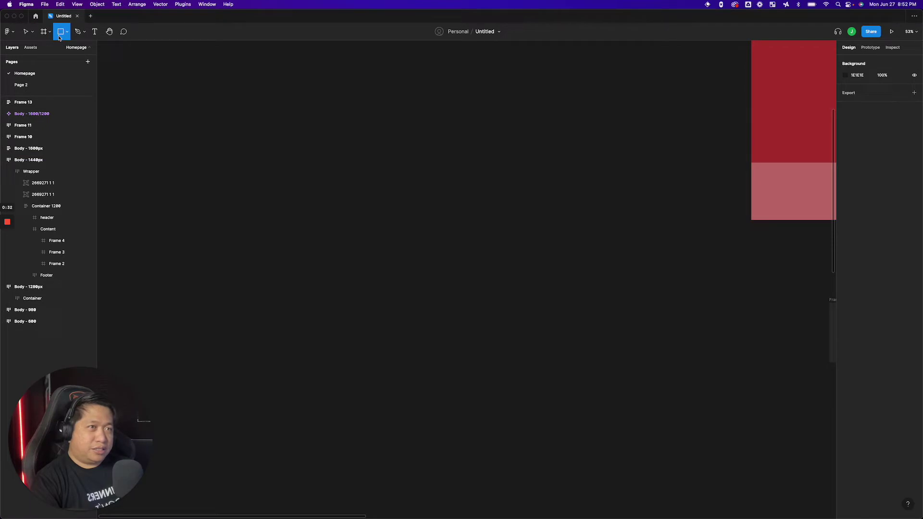
pyautogui.moveTo(222, 176); pyautogui.dragTo(525, 441)
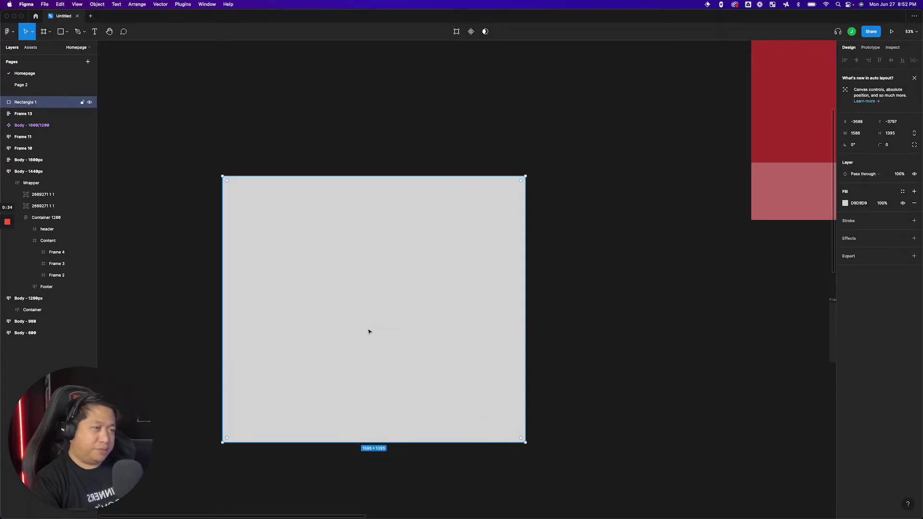
pyautogui.press('Delete')
pyautogui.press('f')
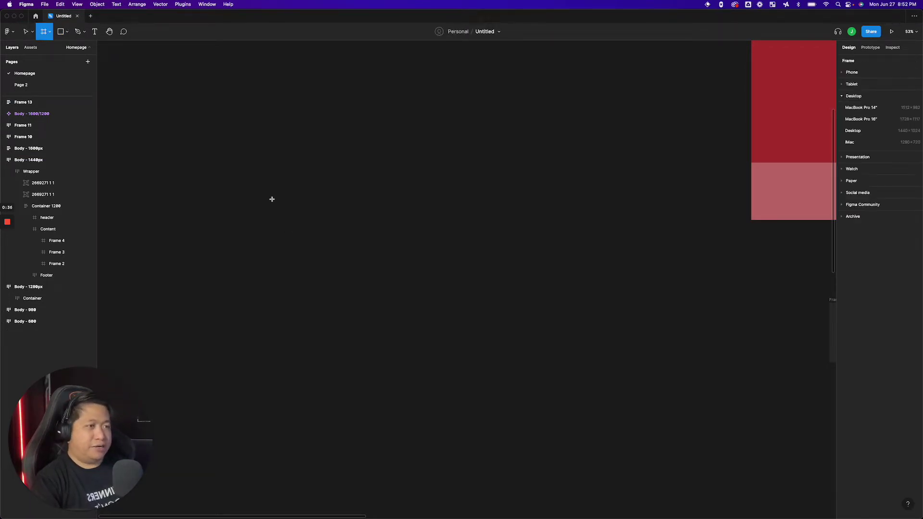
pyautogui.moveTo(221, 154); pyautogui.dragTo(583, 439)
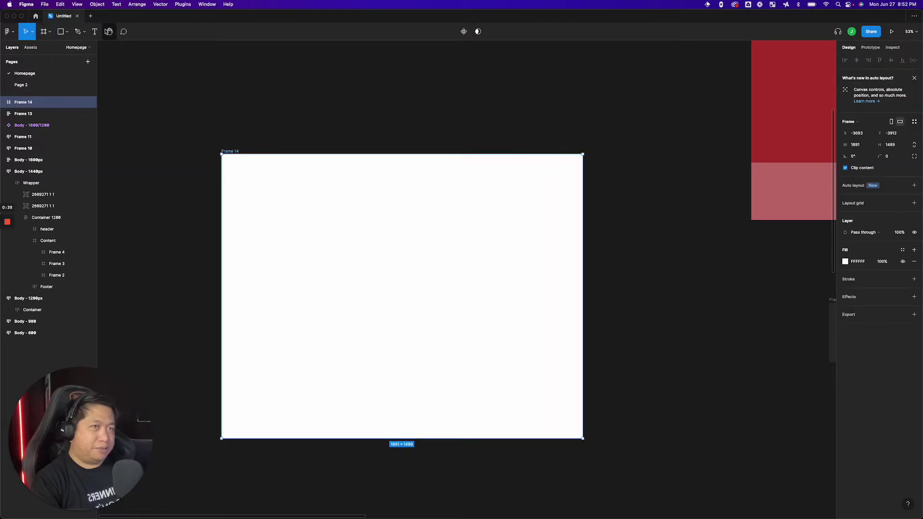
# Draw a grey rectangle inside Frame 14 and move it into place.
pyautogui.click(61, 32)
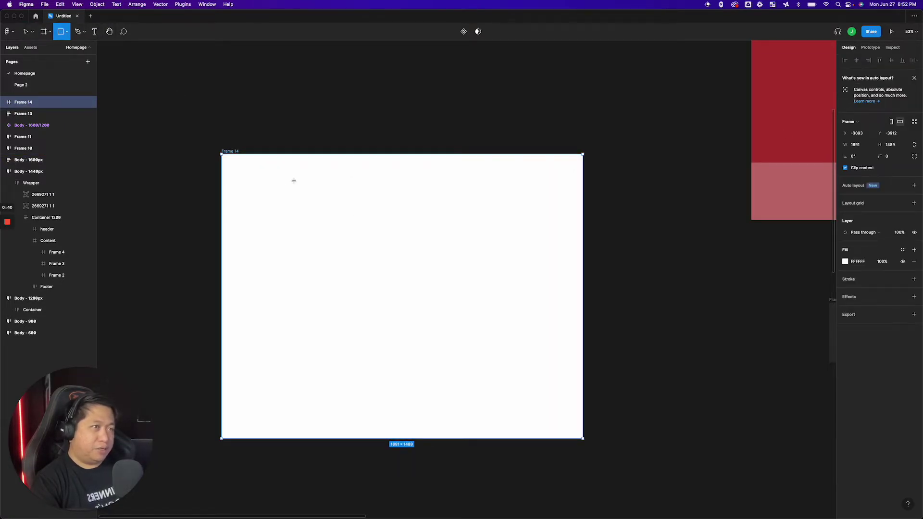
pyautogui.moveTo(272, 175)
pyautogui.mouseDown()
pyautogui.moveTo(465, 264)
pyautogui.moveTo(534, 222)
pyautogui.mouseUp()
pyautogui.moveTo(471, 209)
pyautogui.mouseDown()
pyautogui.moveTo(428, 204)
pyautogui.moveTo(470, 200)
pyautogui.moveTo(459, 248)
pyautogui.moveTo(489, 340)
pyautogui.moveTo(473, 298)
pyautogui.mouseUp()
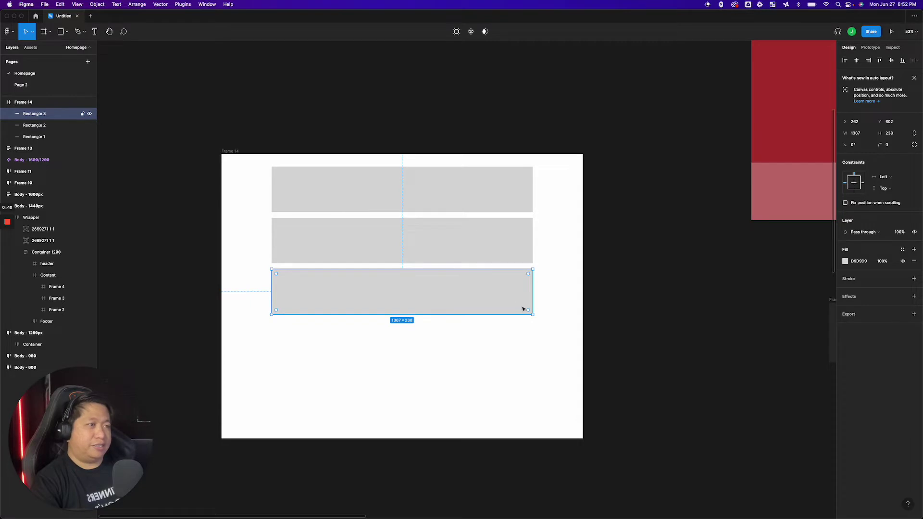
# Reposition Rectangles 1, 2 and 3 in a rough stack and select all three.
pyautogui.moveTo(641, 323); pyautogui.dragTo(376, 183)
pyautogui.click(341, 232)
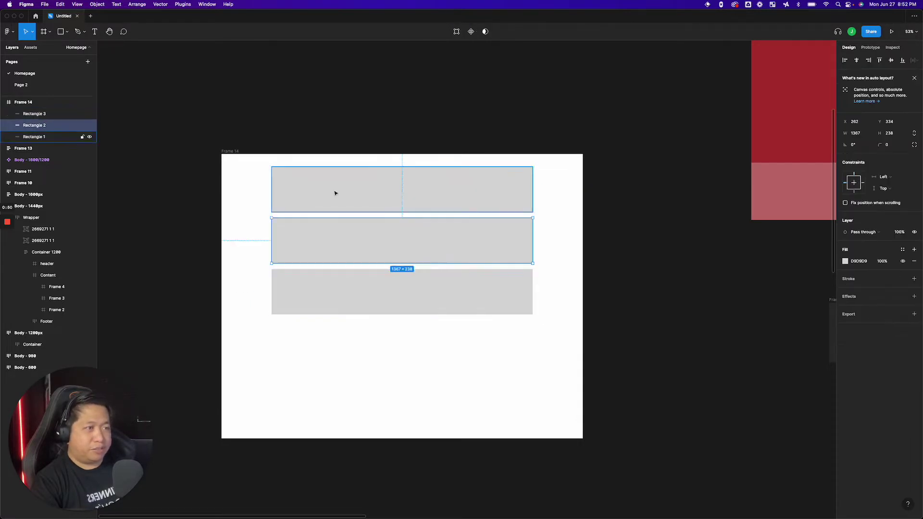
pyautogui.click(335, 194)
pyautogui.moveTo(474, 239); pyautogui.dragTo(521, 244)
pyautogui.moveTo(424, 294); pyautogui.dragTo(400, 327)
pyautogui.click(420, 255)
pyautogui.moveTo(420, 255); pyautogui.dragTo(434, 272)
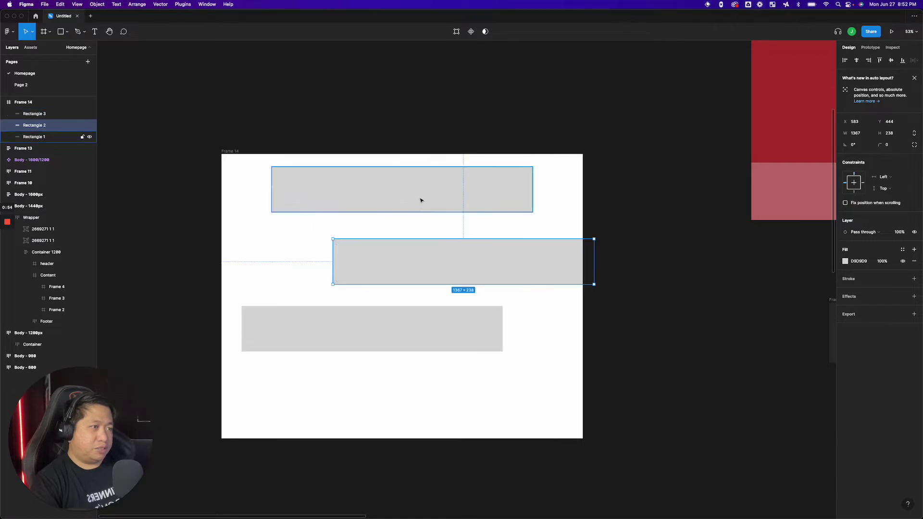
pyautogui.click(421, 200)
pyautogui.click(435, 277)
pyautogui.keyDown('shift'); pyautogui.click(423, 315); pyautogui.keyUp('shift')
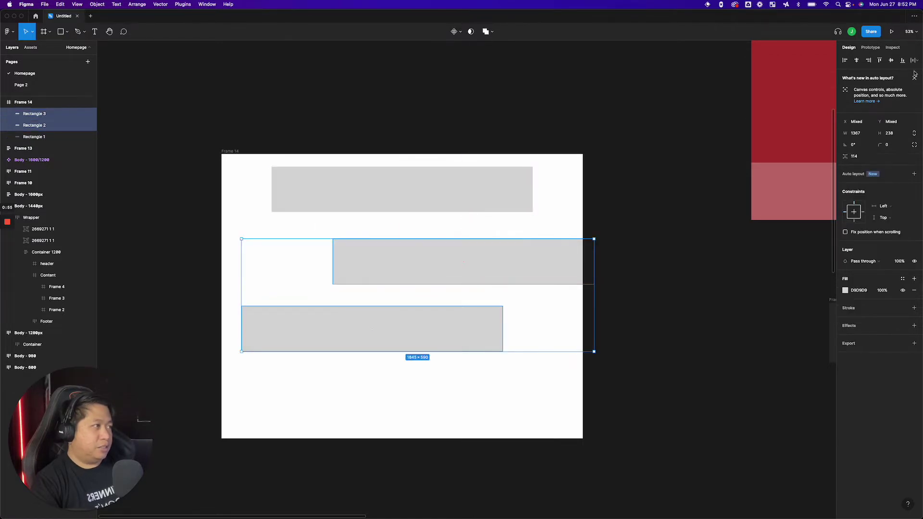
pyautogui.keyDown('shift'); pyautogui.click(411, 195); pyautogui.keyUp('shift')
# Align the rectangles' horizontal centres, distribute their vertical spacing, and centre them in Frame 14.
pyautogui.click(856, 60)
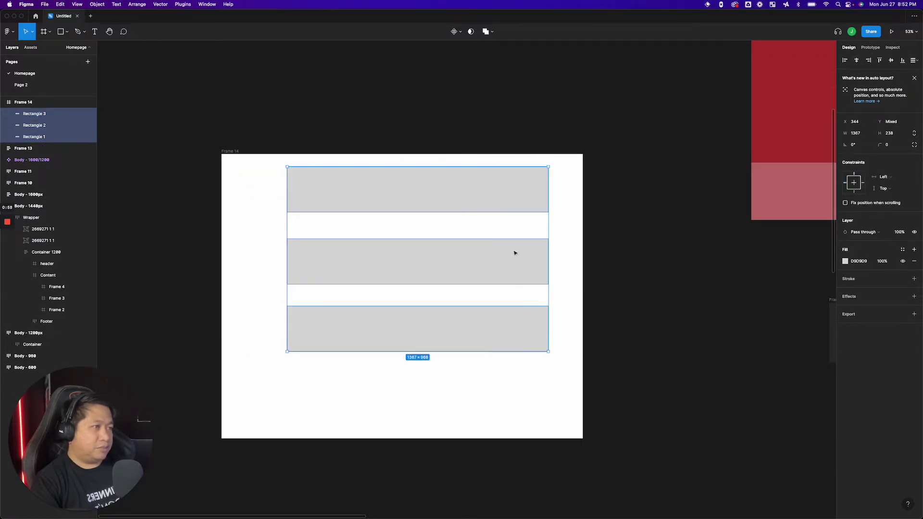
pyautogui.click(914, 60)
pyautogui.click(866, 83)
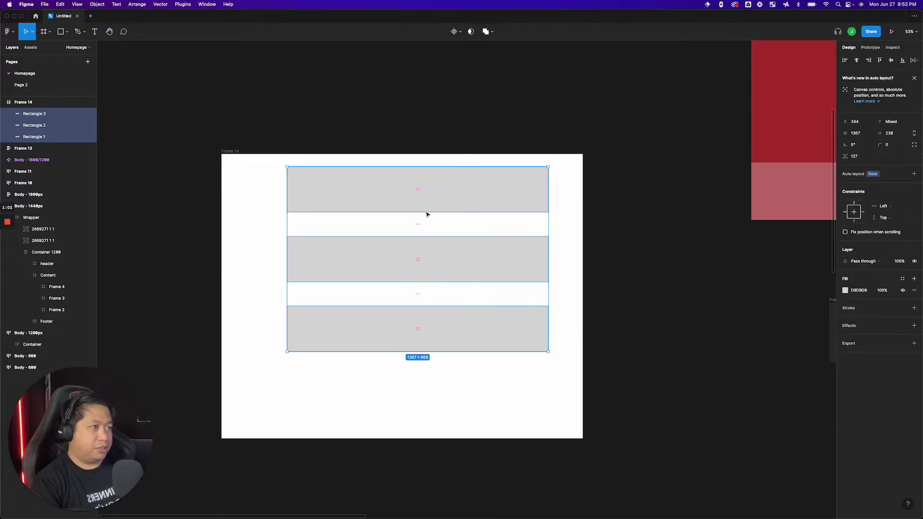
pyautogui.moveTo(437, 252); pyautogui.dragTo(439, 274)
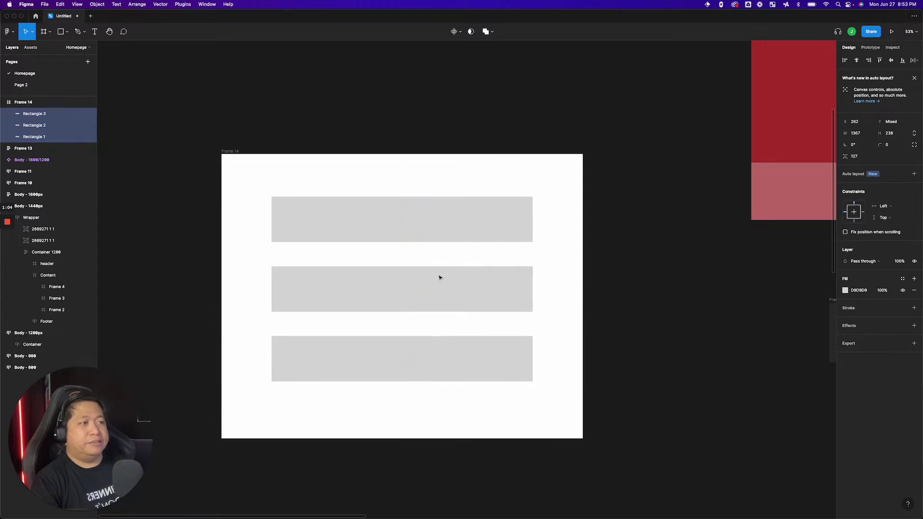
# Snap Rectangle 1 to Frame 14's top, stretch it to the full 1891 width, and raise Rectangle 2.
pyautogui.press('Escape')
pyautogui.moveTo(443, 232); pyautogui.dragTo(455, 189)
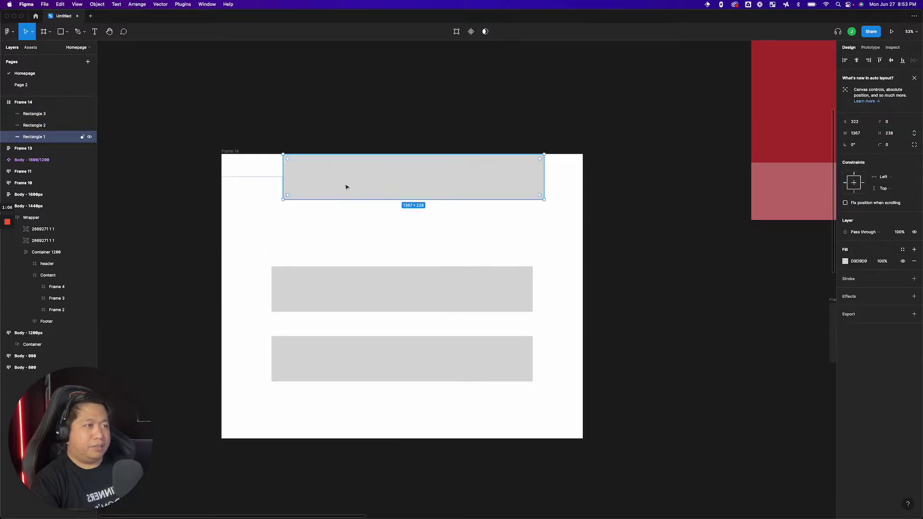
pyautogui.moveTo(281, 179); pyautogui.dragTo(222, 184)
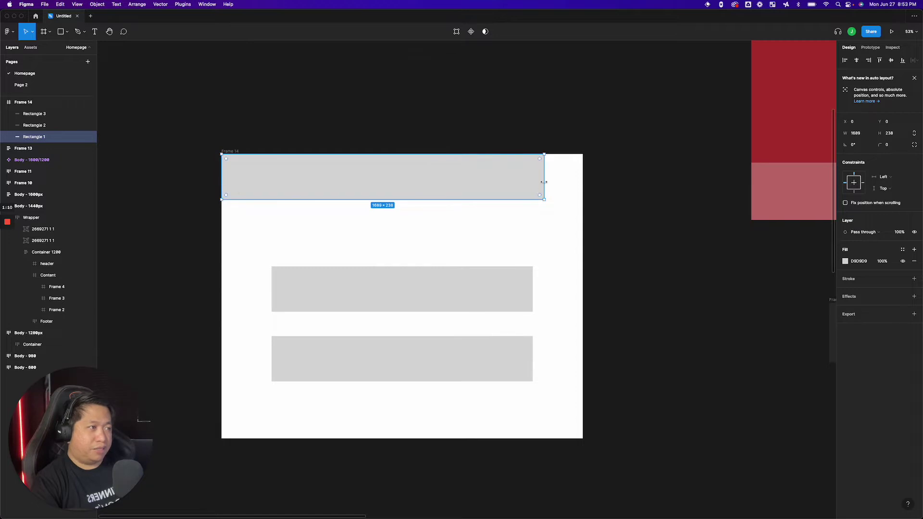
pyautogui.moveTo(543, 182); pyautogui.dragTo(583, 183)
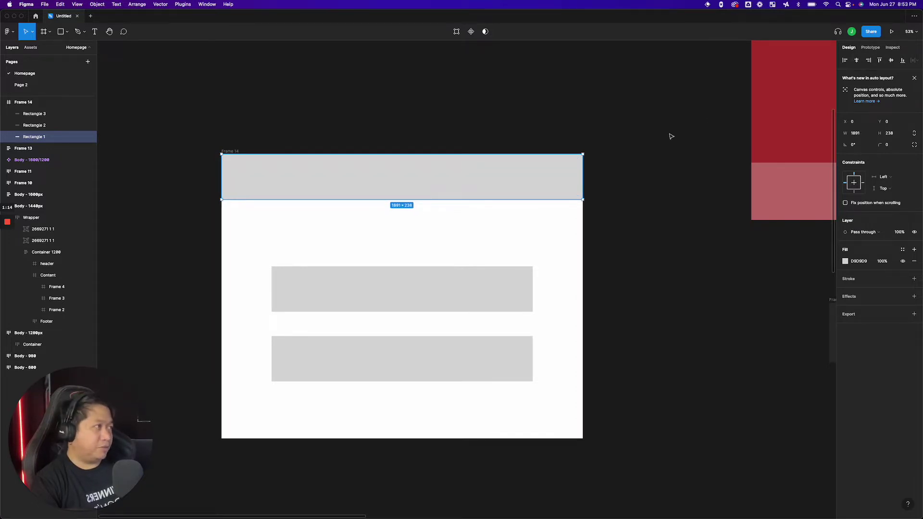
pyautogui.moveTo(447, 279); pyautogui.dragTo(439, 242)
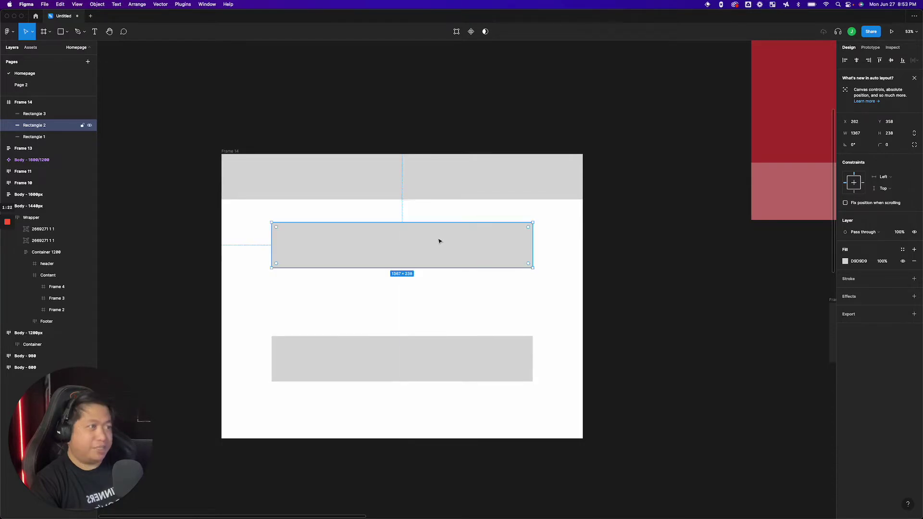
pyautogui.click(608, 241)
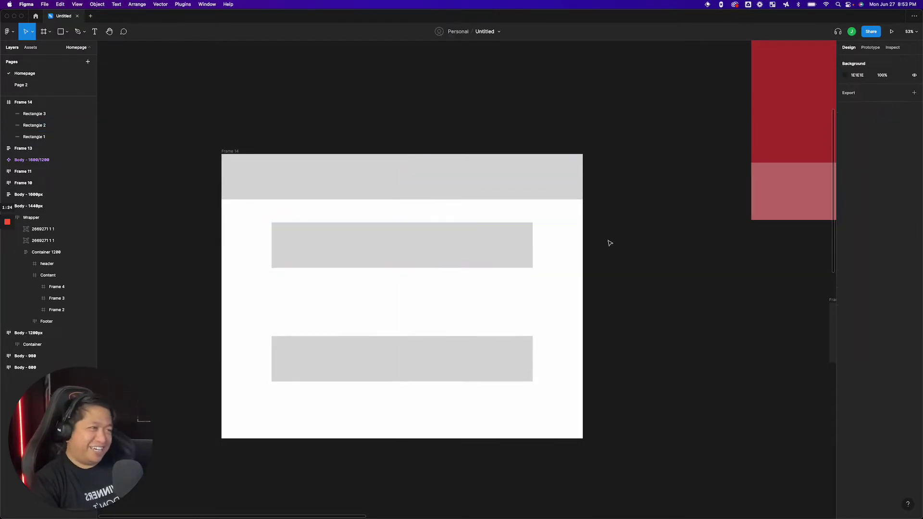
# Delete Frame 14 with its three rectangles and pan to an empty area of canvas.
pyautogui.moveTo(204, 126); pyautogui.dragTo(646, 476)
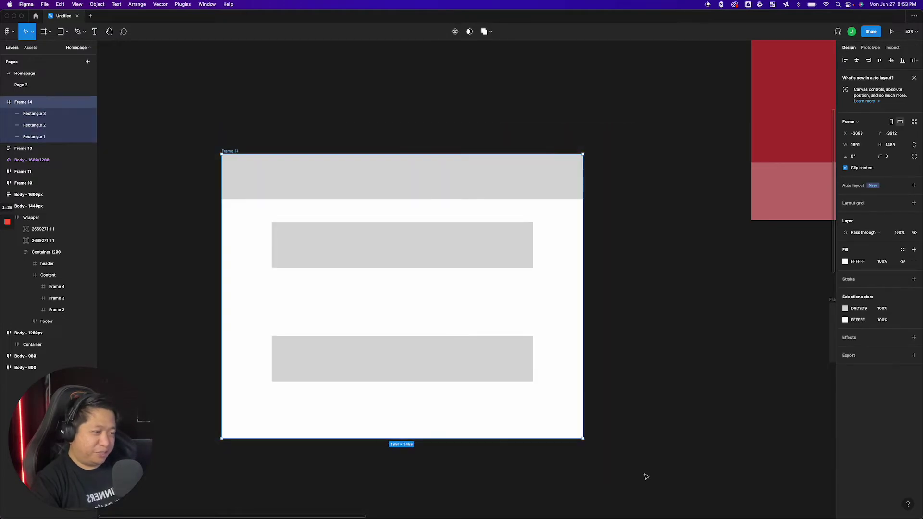
pyautogui.press('Delete')
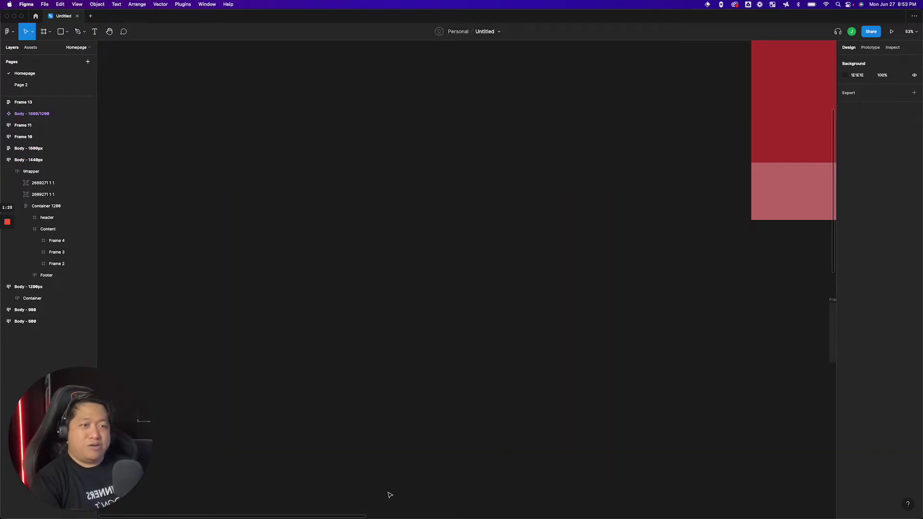
pyautogui.scroll(-3, 403, 267)
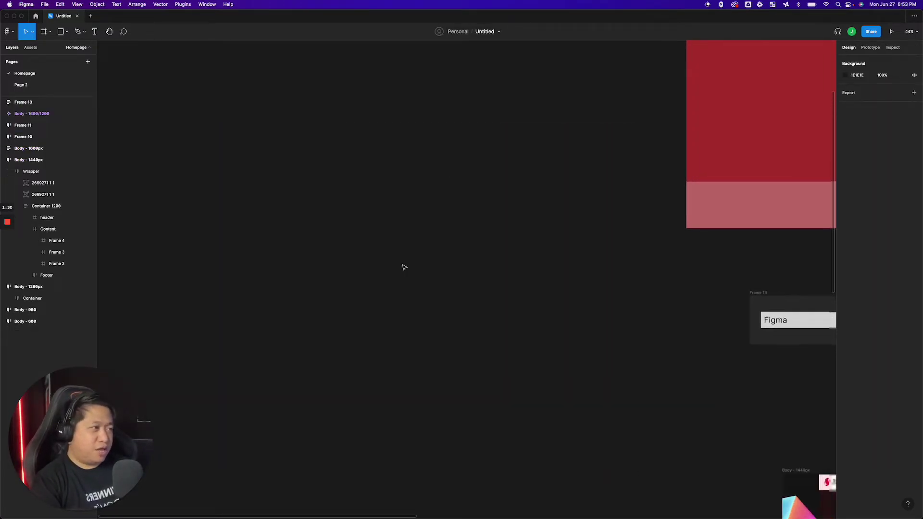
pyautogui.scroll(-5, 404, 267)
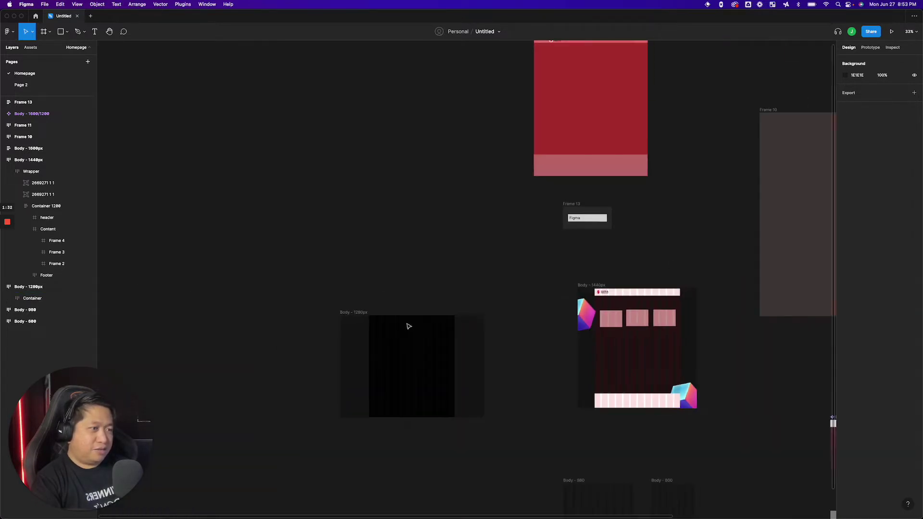
pyautogui.scroll(8, 380, 270)
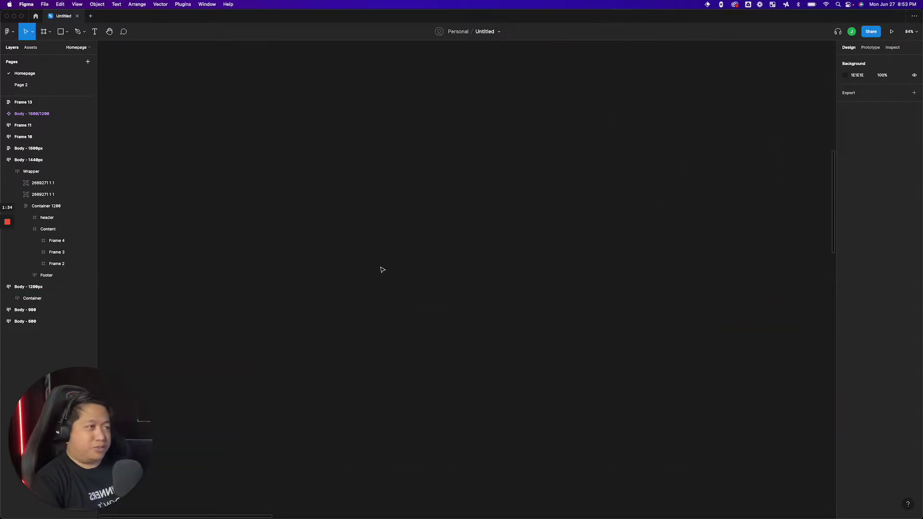
pyautogui.scroll(-5, 380, 269)
pyautogui.scroll(2, 344, 237)
pyautogui.scroll(4, 344, 237)
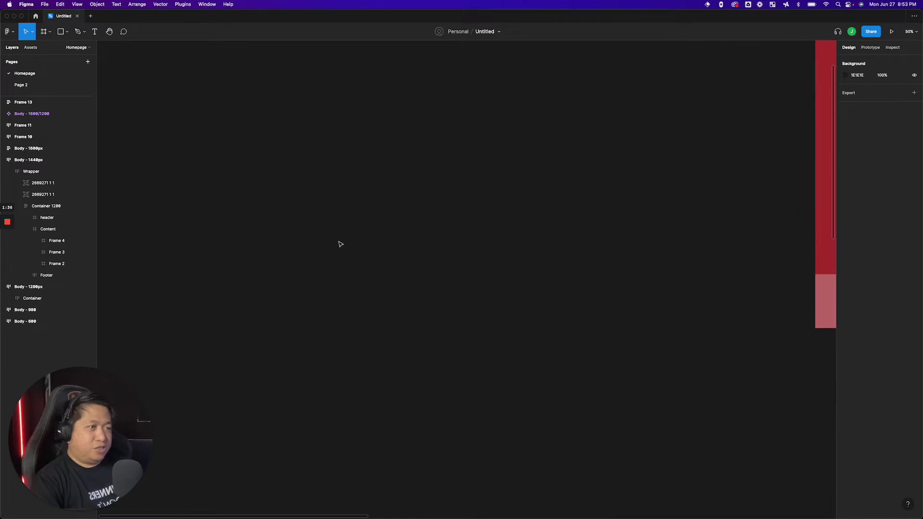
pyautogui.moveTo(340, 244); pyautogui.dragTo(383, 195)
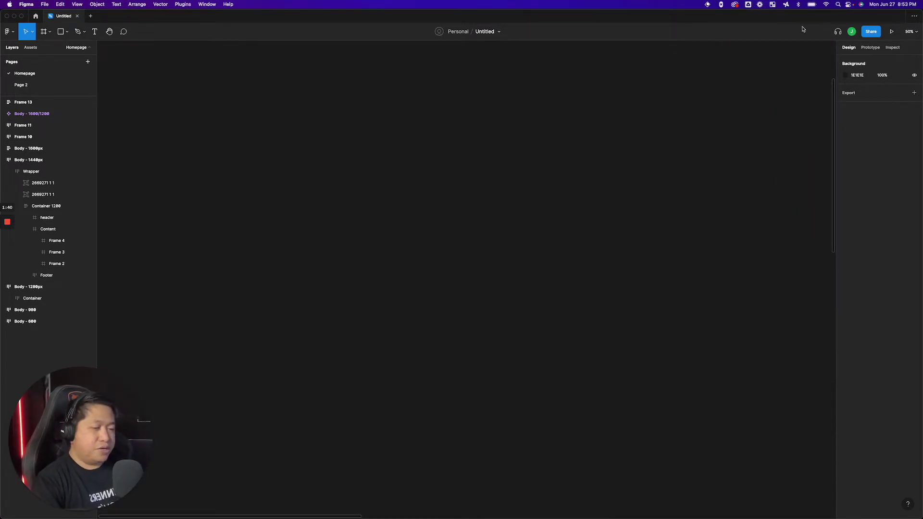
# Draw a new frame, set its width to 1200, rename it container, and add auto layout.
pyautogui.press('f')
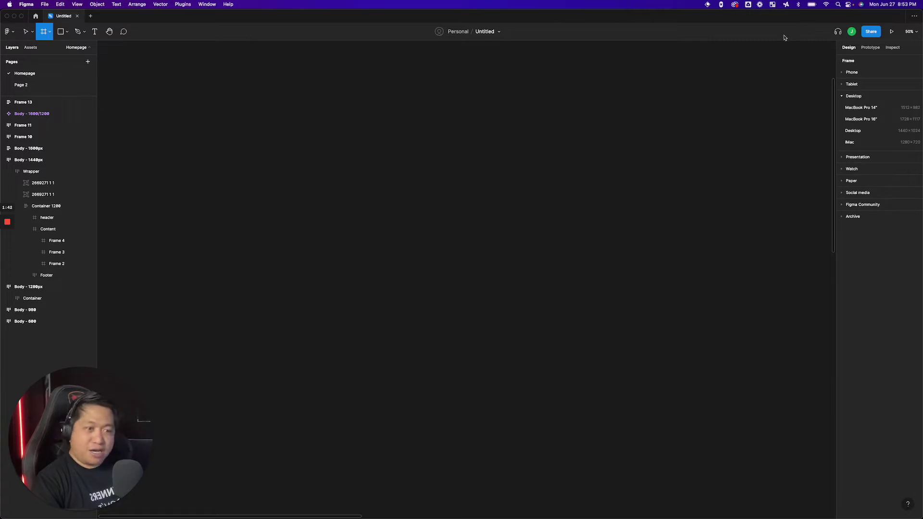
pyautogui.moveTo(305, 170); pyautogui.dragTo(567, 395)
pyautogui.click(856, 145)
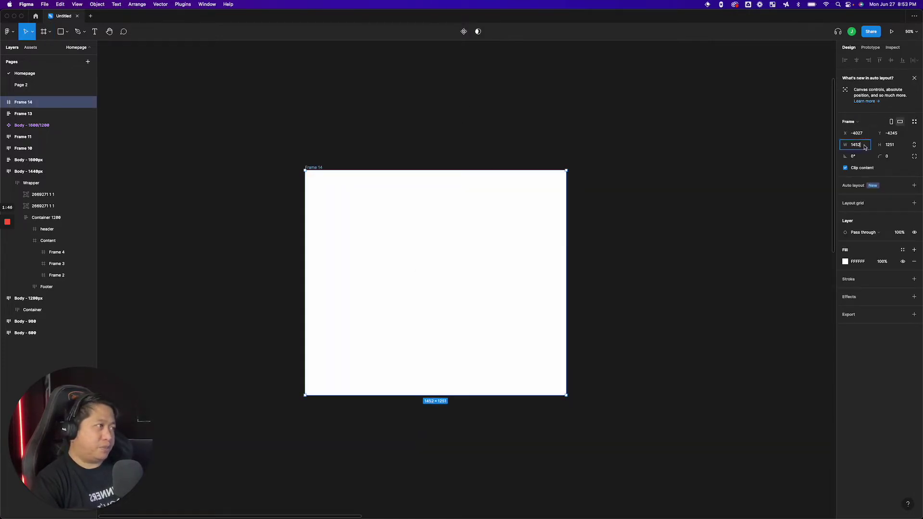
pyautogui.write('1')
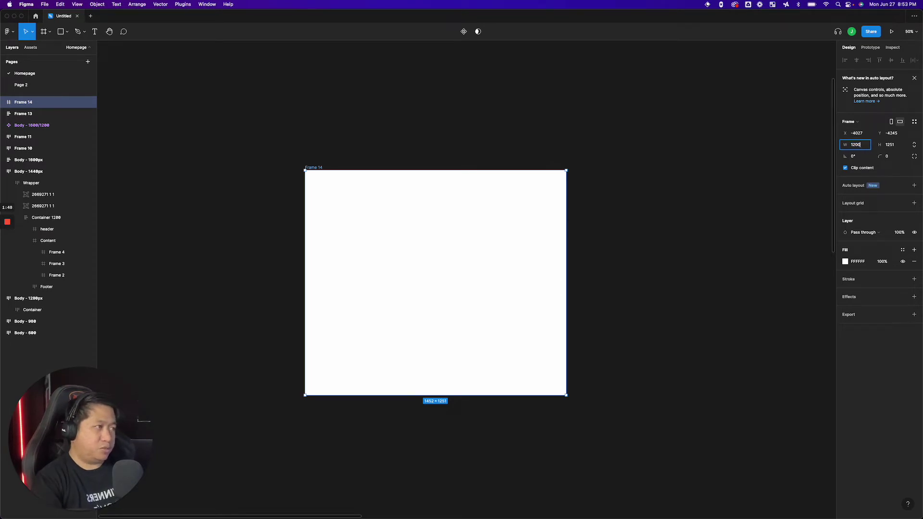
pyautogui.write('200')
pyautogui.press('Return')
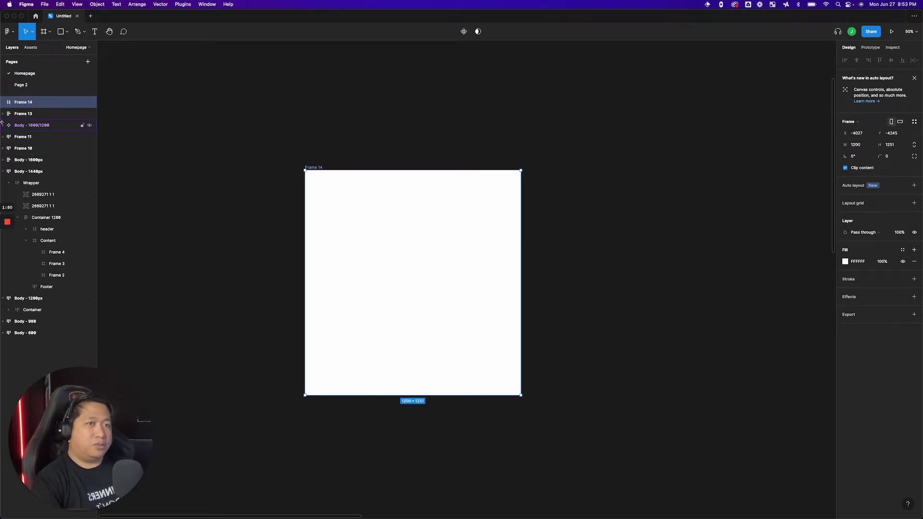
pyautogui.doubleClick(20, 103)
pyautogui.write('container')
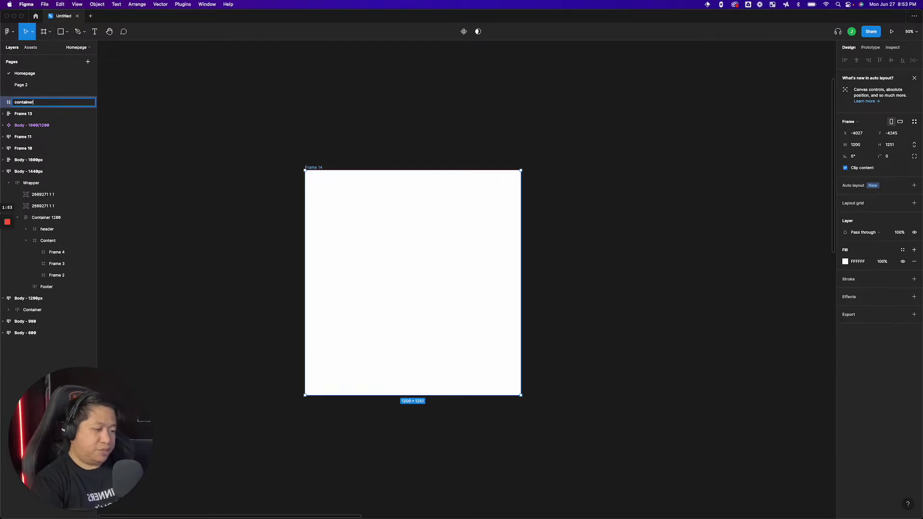
pyautogui.press('Return')
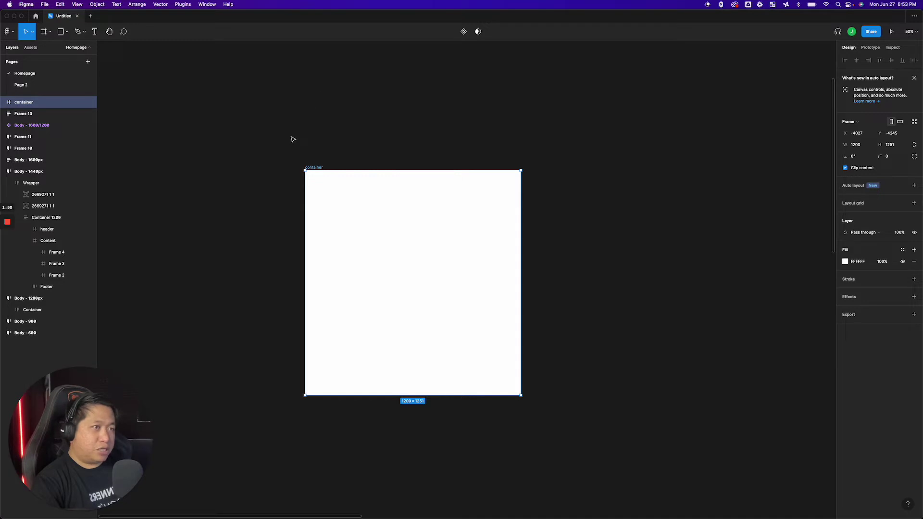
pyautogui.hotkey('shift', 'a')
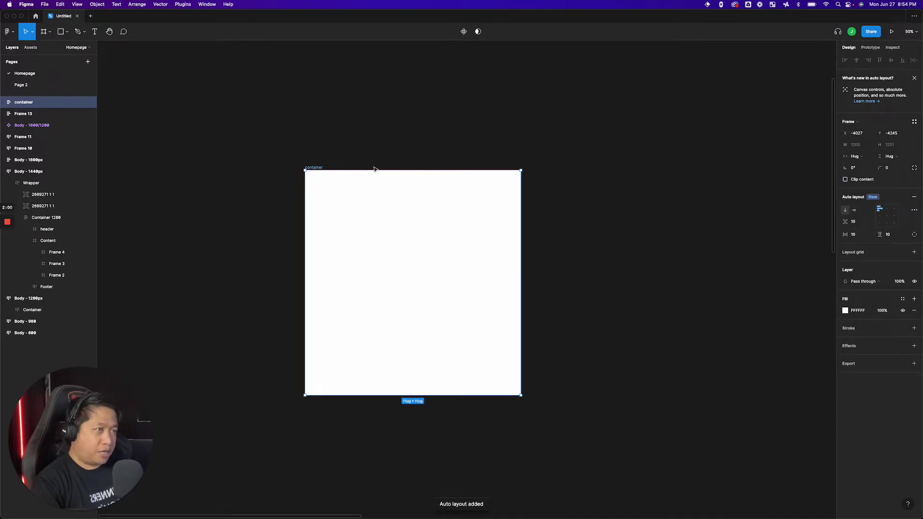
# Wrap the container frame in a new auto-layout frame, Frame 14, hugging it at about 1220×1271.
pyautogui.click(431, 141)
pyautogui.click(327, 167)
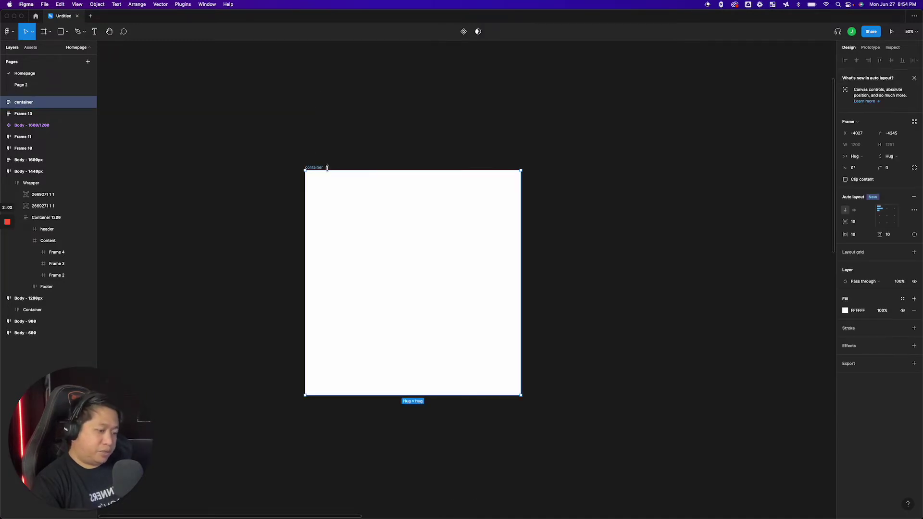
pyautogui.hotkey('shift', 'a')
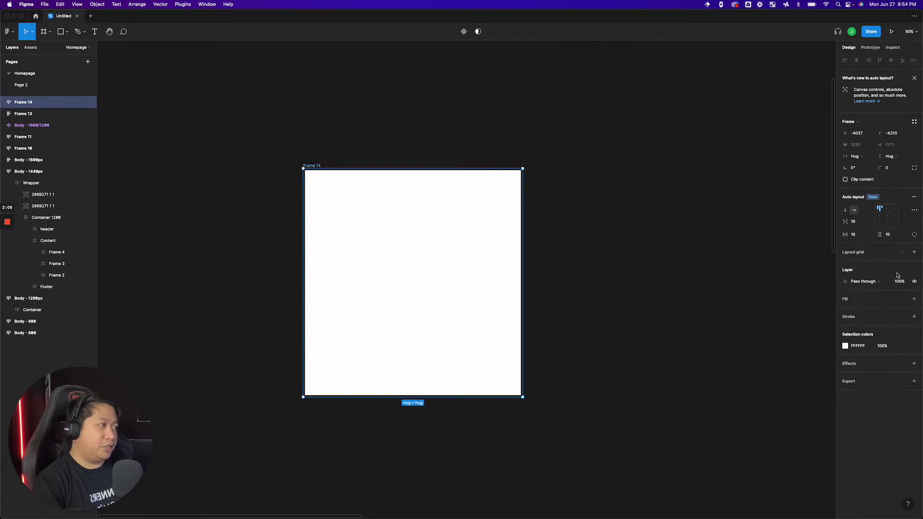
# Add a red D03A3A fill to the outer wrapper frame.
pyautogui.click(857, 299)
pyautogui.click(845, 311)
pyautogui.click(812, 335)
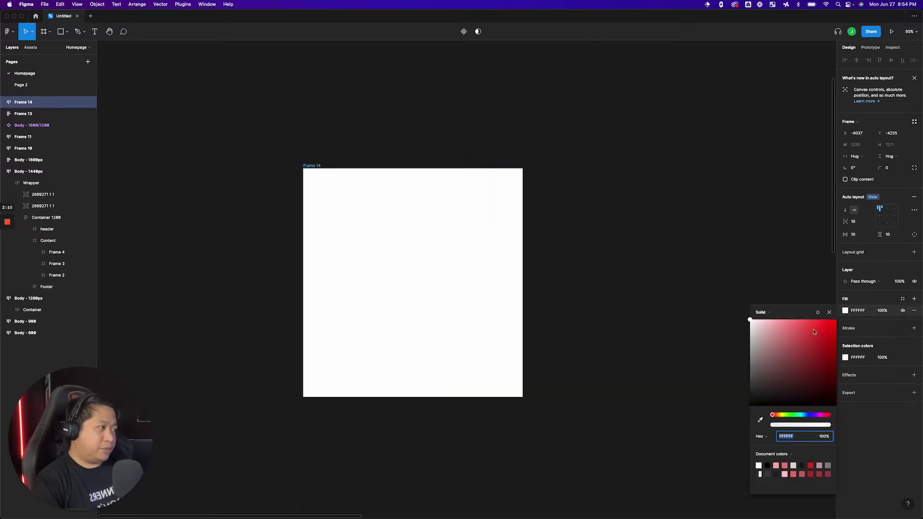
pyautogui.click(692, 212)
# Rename the wrapper frame from Frame 14 to section.
pyautogui.click(309, 164)
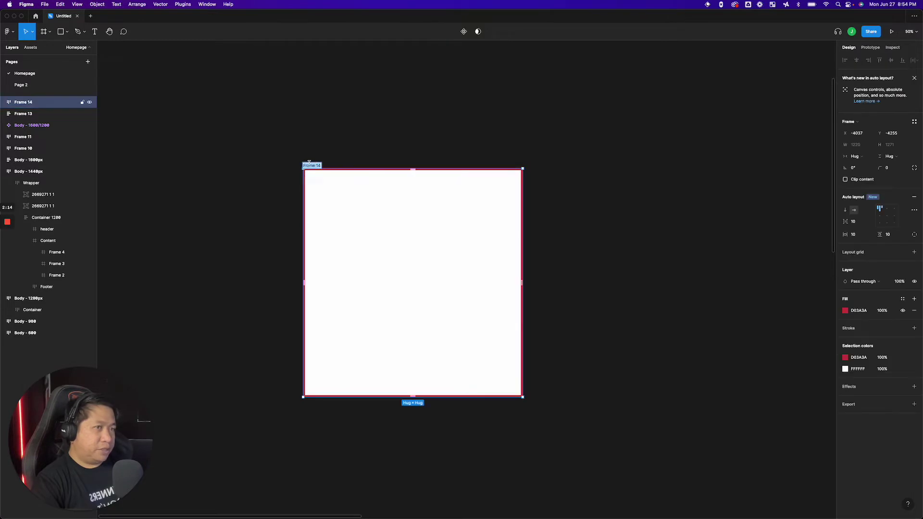
pyautogui.write('section')
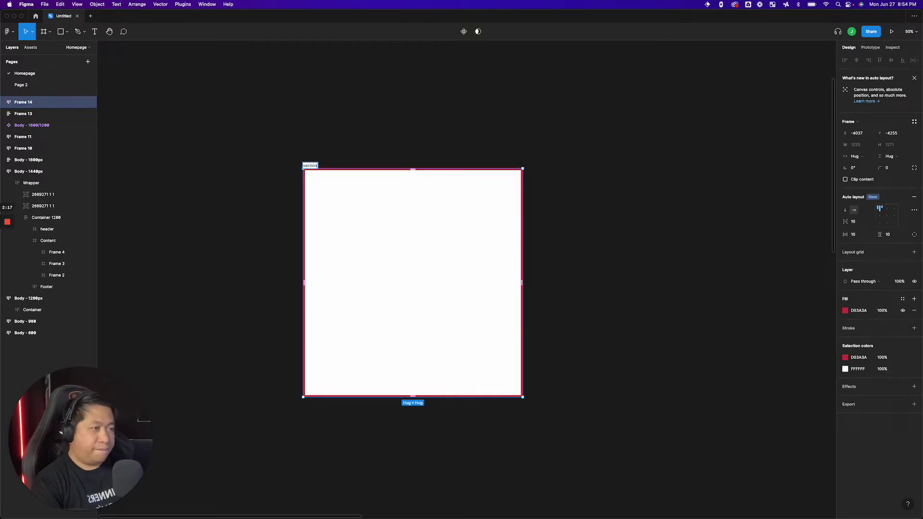
pyautogui.press('Return')
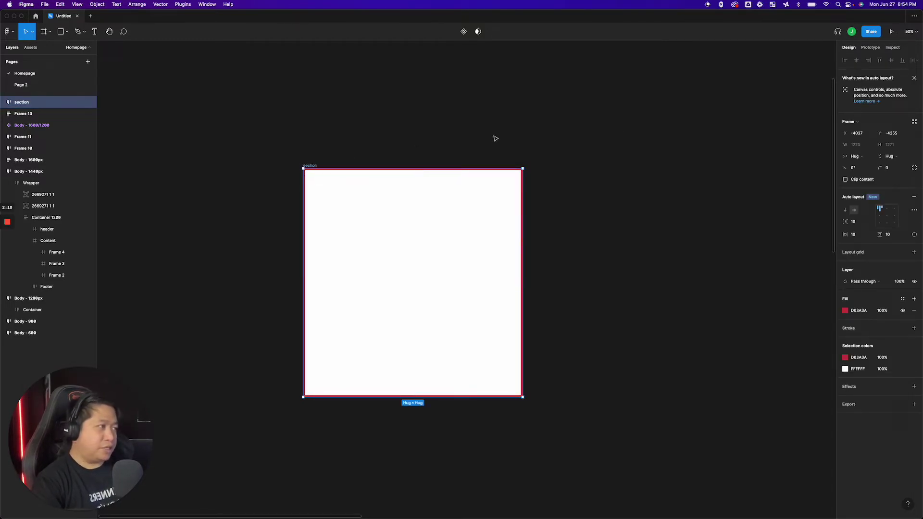
# Switch the section frame's width sizing to Fixed and set W to 1920.
pyautogui.click(862, 157)
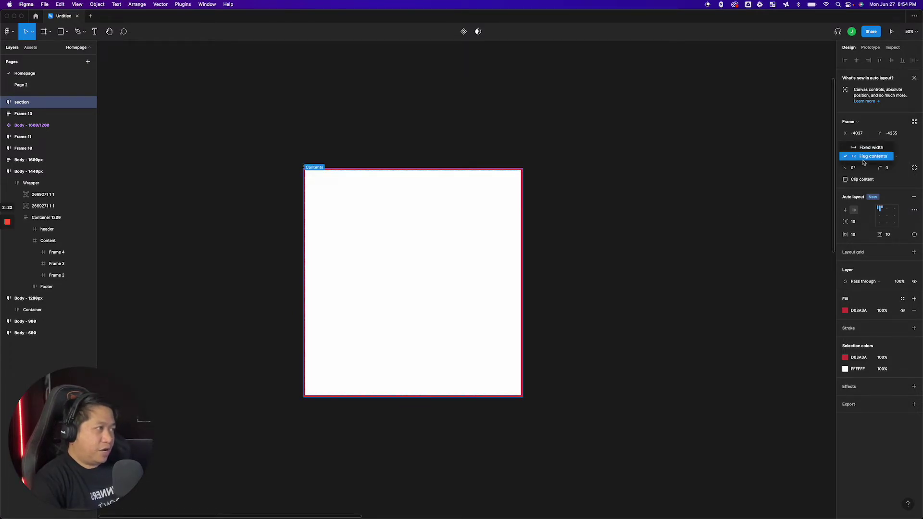
pyautogui.click(863, 149)
pyautogui.click(856, 145)
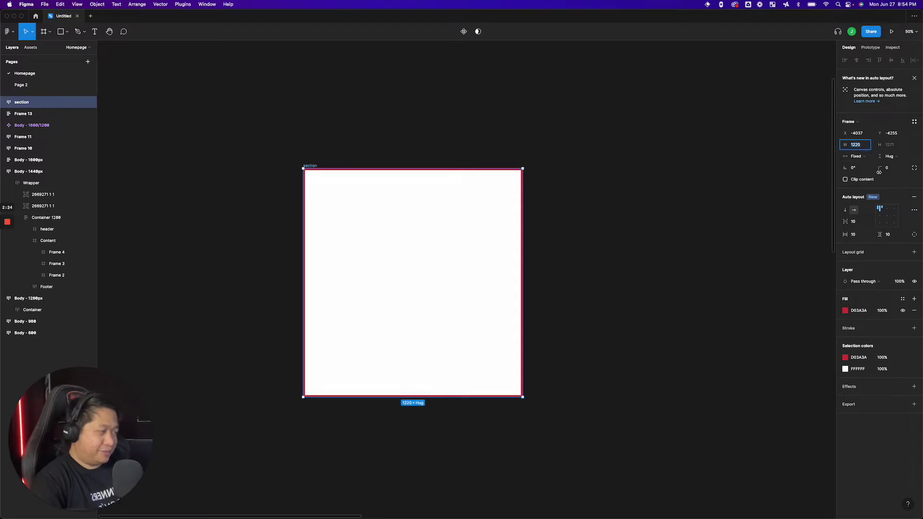
pyautogui.write('1')
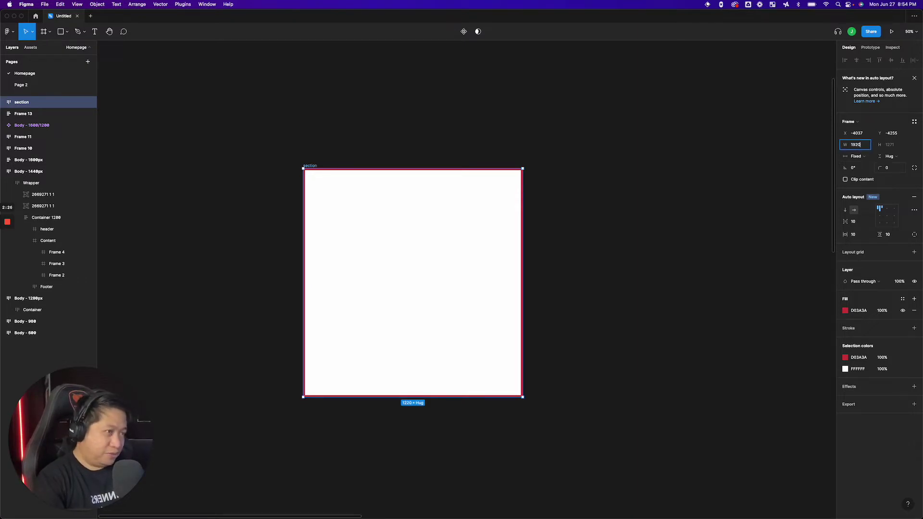
pyautogui.write('920')
pyautogui.press('Return')
pyautogui.click(717, 210)
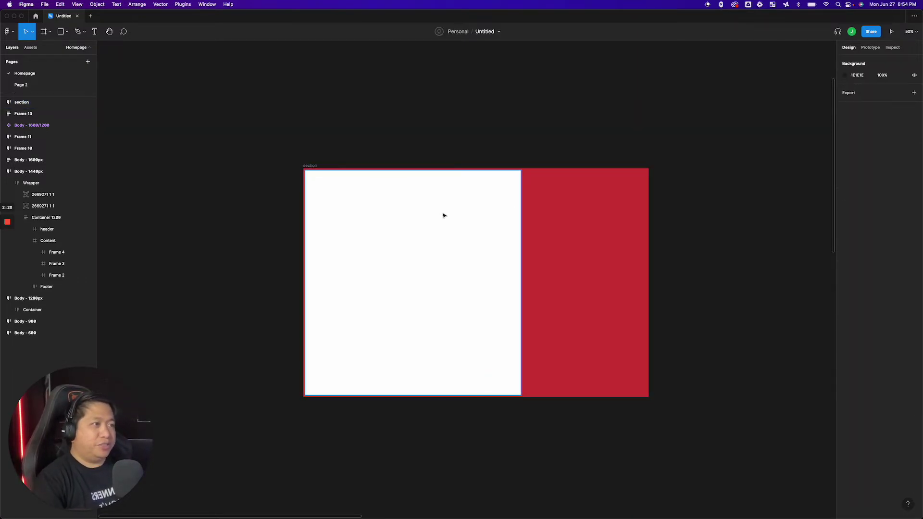
pyautogui.click(632, 212)
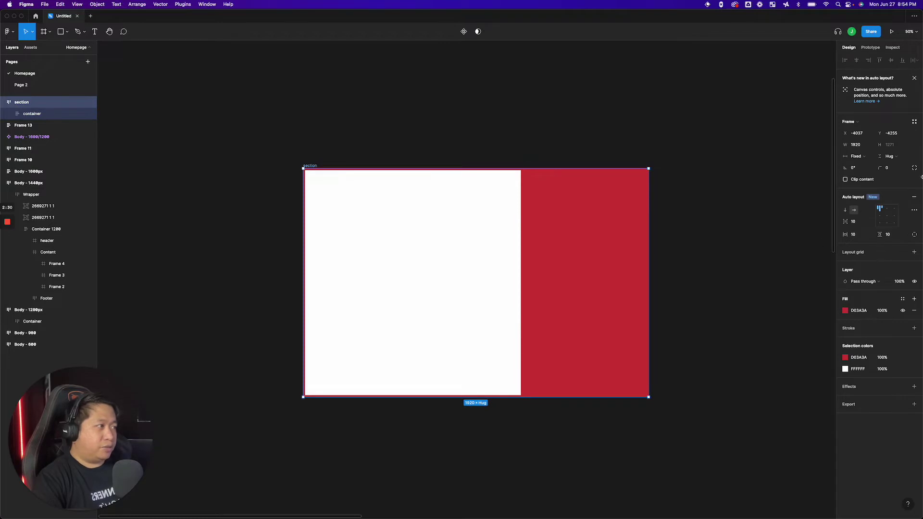
# Centre the white container in the section and set the section's horizontal and vertical padding to 0.
pyautogui.click(887, 208)
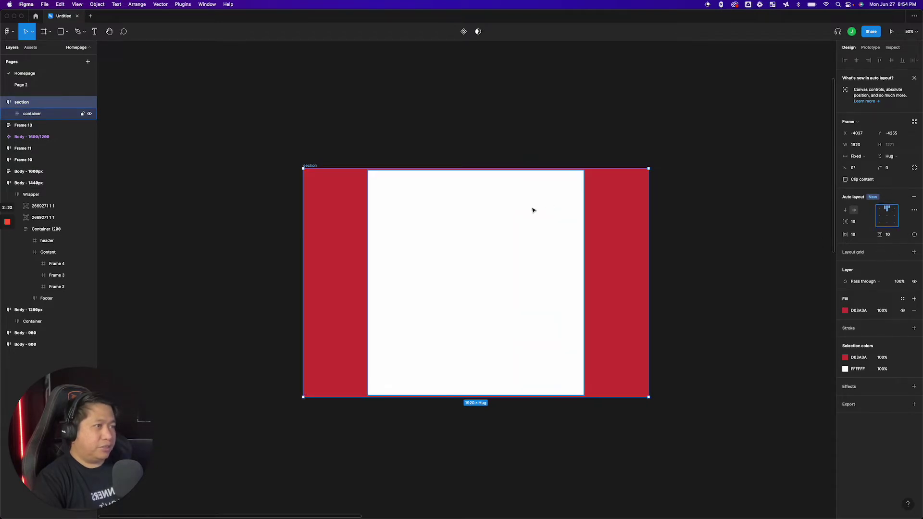
pyautogui.click(862, 235)
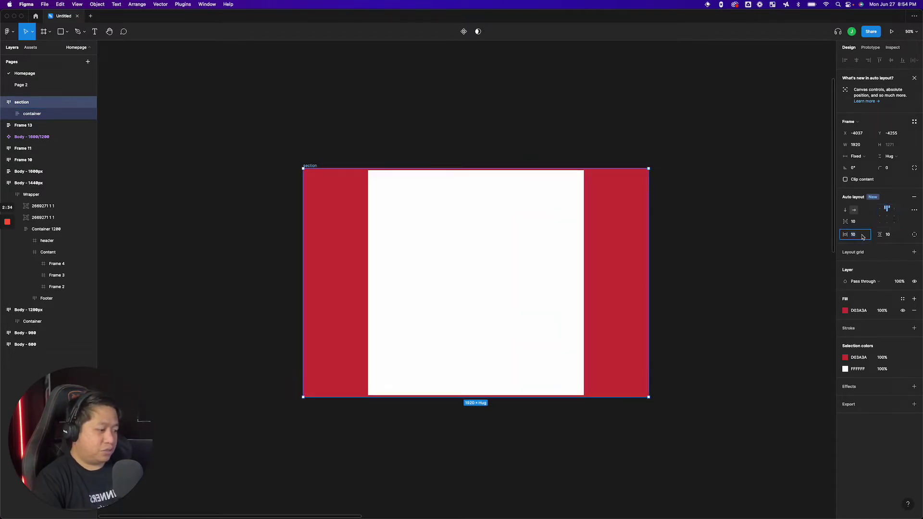
pyautogui.write('0')
pyautogui.click(896, 238)
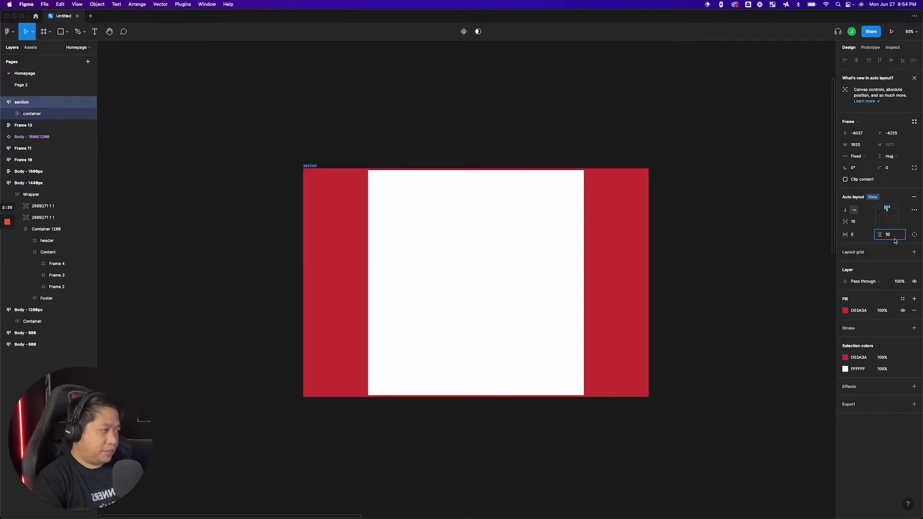
pyautogui.write('0')
pyautogui.press('Return')
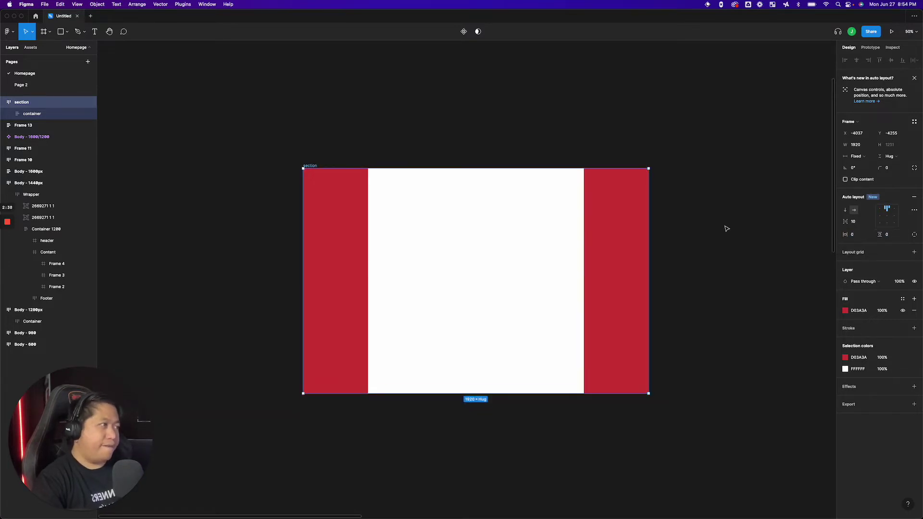
pyautogui.click(734, 233)
pyautogui.click(607, 231)
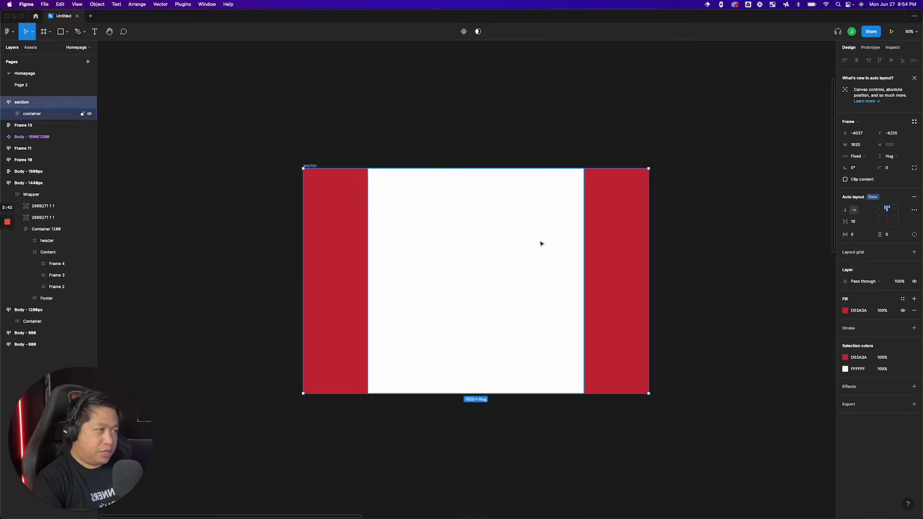
pyautogui.press('Escape')
# Set the white container's height to Fill container, undoing an accidental width fill, then select the section.
pyautogui.click(517, 262)
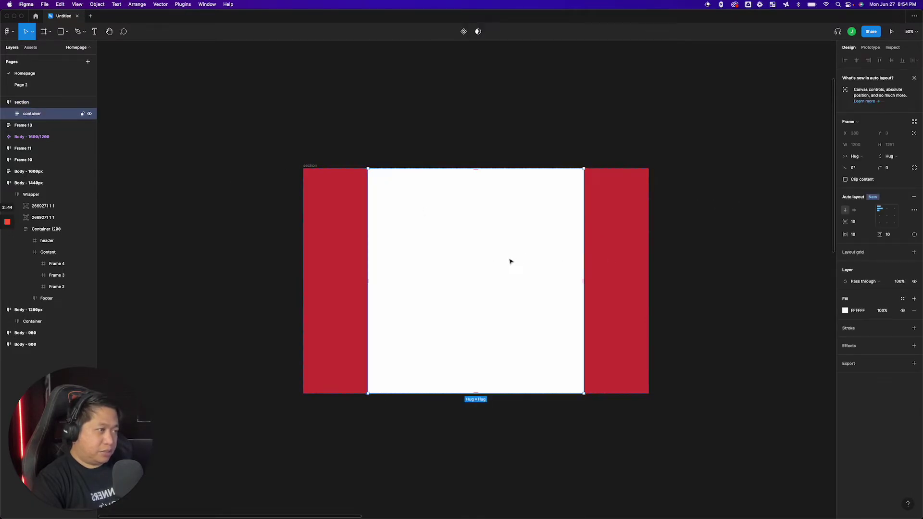
pyautogui.click(860, 157)
pyautogui.click(855, 171)
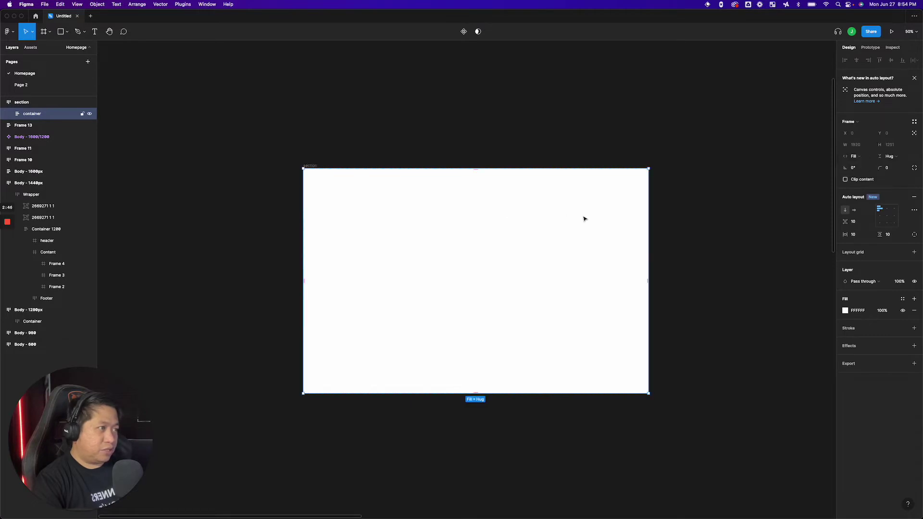
pyautogui.press('super+z')
pyautogui.click(889, 156)
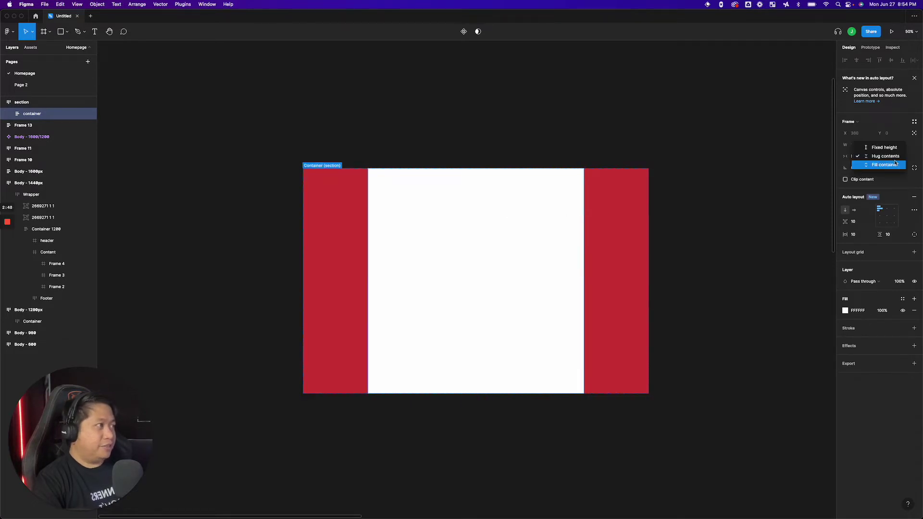
pyautogui.click(889, 166)
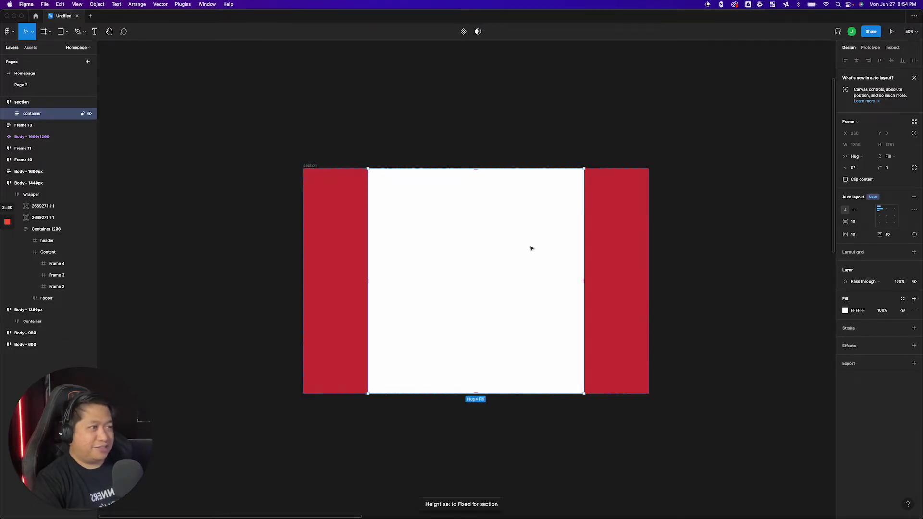
pyautogui.click(744, 245)
pyautogui.click(319, 214)
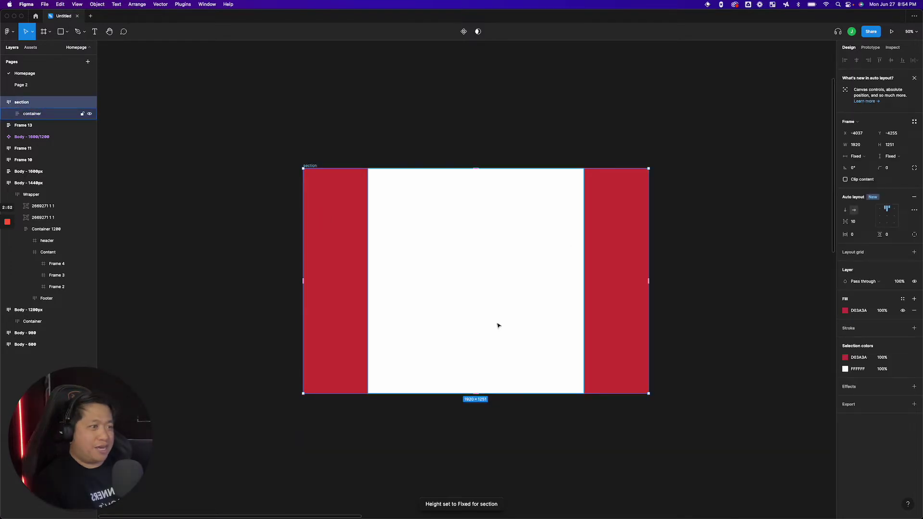
# Rename the 1920-wide section frame to 'section Header' and drag its bottom edge up into a slim band.
pyautogui.moveTo(532, 383); pyautogui.dragTo(532, 241)
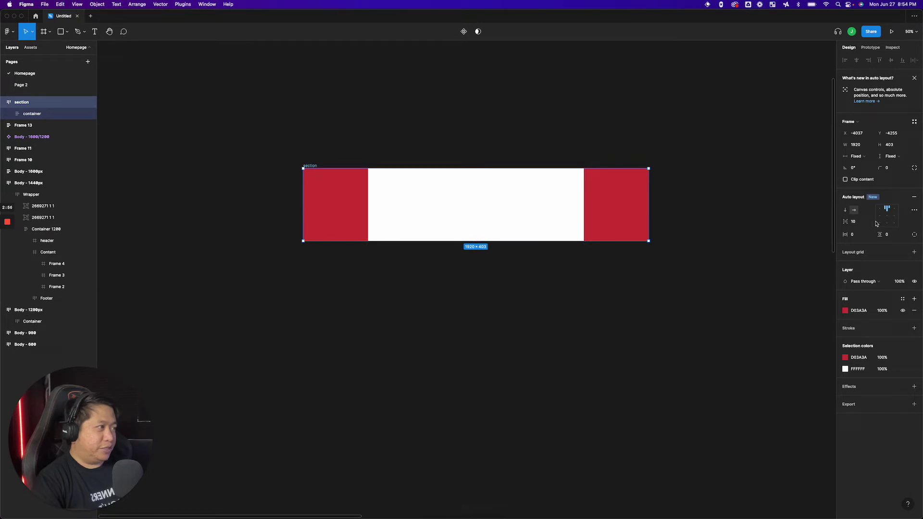
pyautogui.click(860, 145)
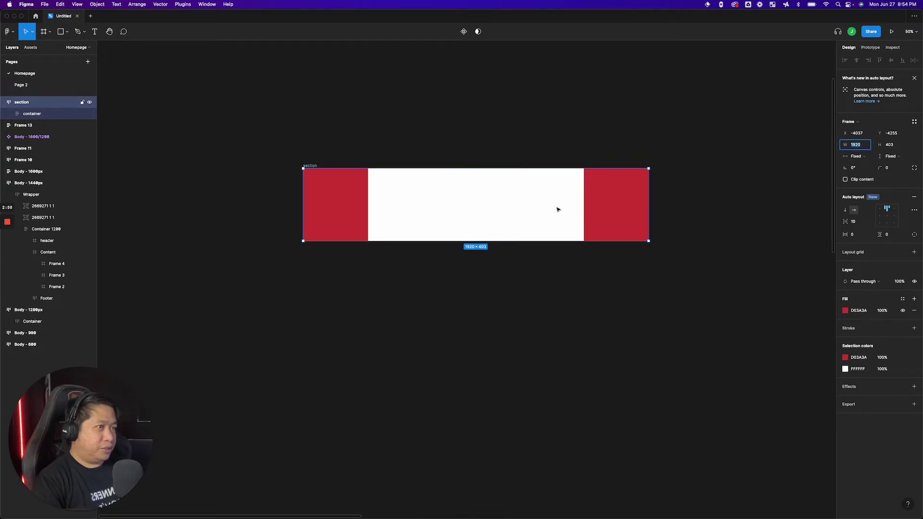
pyautogui.click(311, 166)
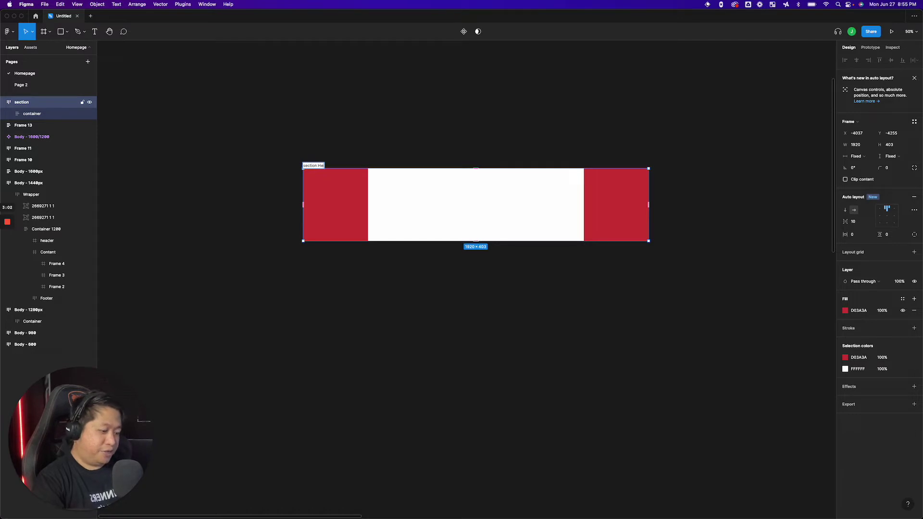
pyautogui.press('Return')
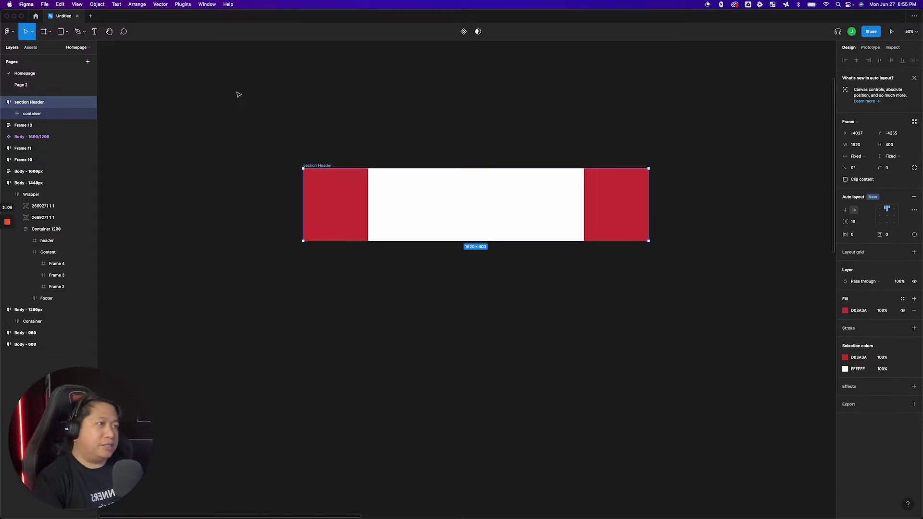
pyautogui.click(510, 210)
pyautogui.click(308, 163)
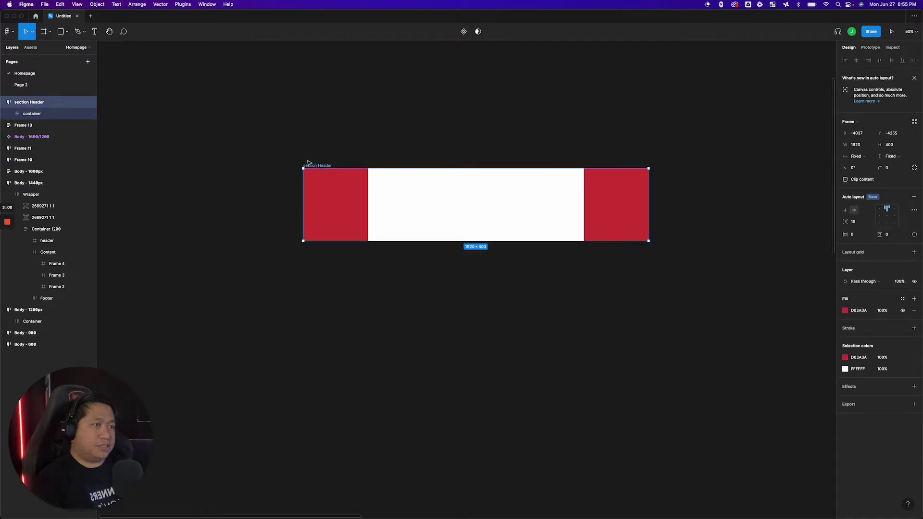
pyautogui.moveTo(482, 241); pyautogui.dragTo(486, 217)
pyautogui.click(458, 146)
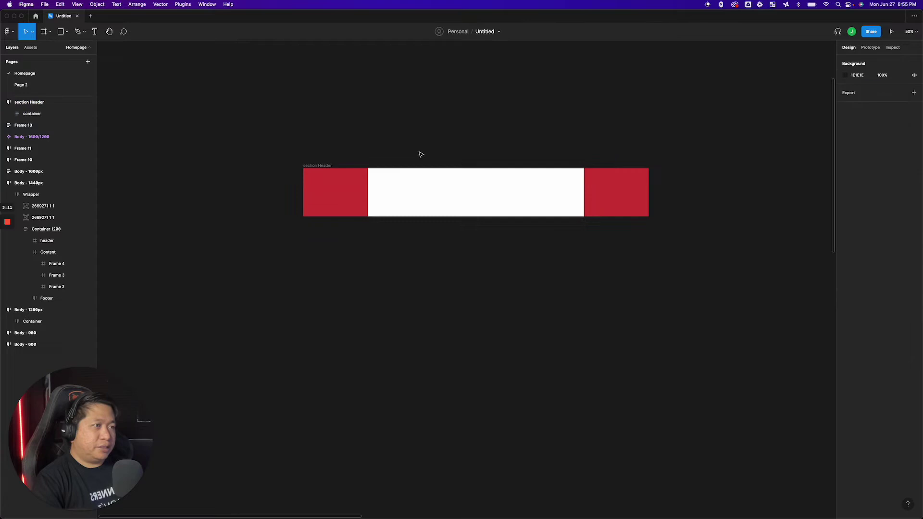
# Alt-drag the section Header frame downward to place a copy directly beneath it.
pyautogui.click(315, 166)
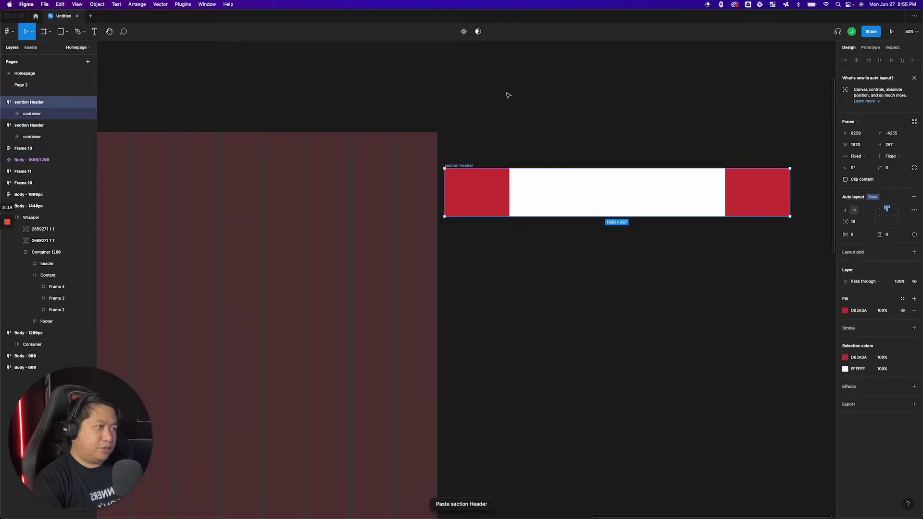
pyautogui.scroll(-5, 517, 160)
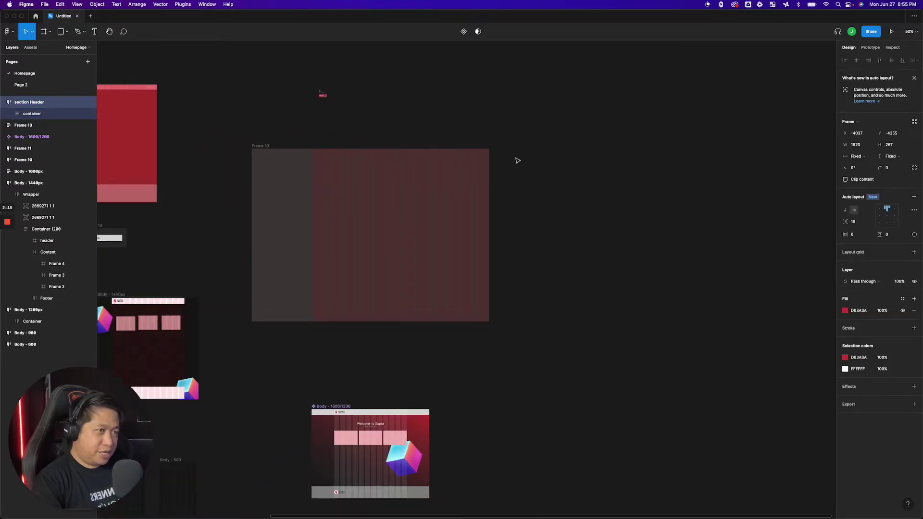
pyautogui.hscroll(-10, 489, 158)
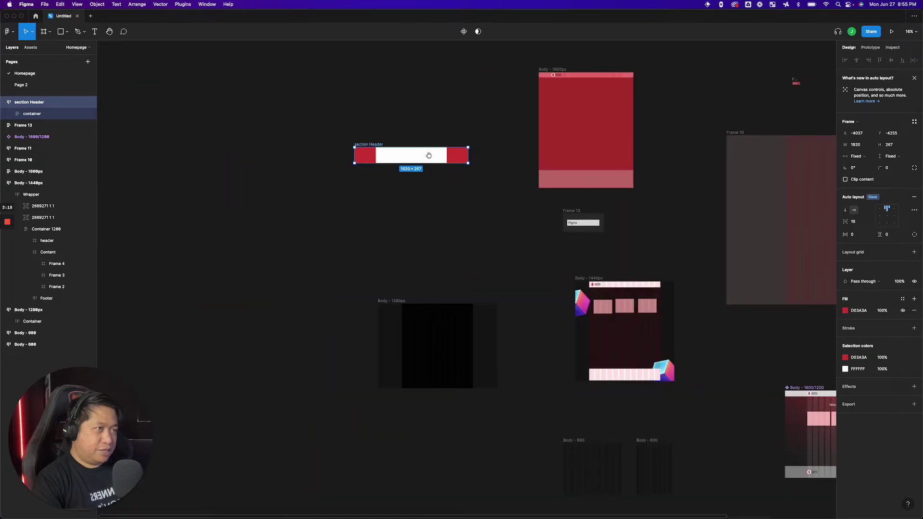
pyautogui.scroll(5, 416, 191)
pyautogui.scroll(5, 386, 67)
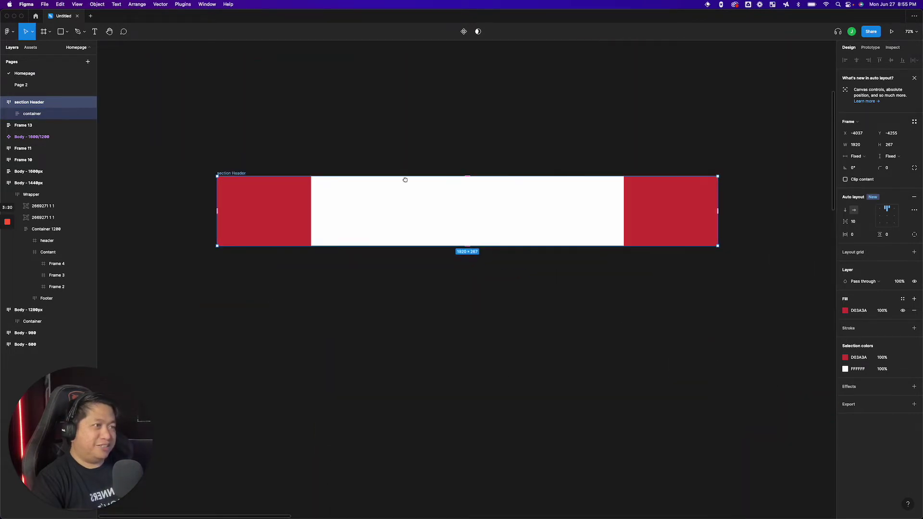
pyautogui.moveTo(440, 208); pyautogui.dragTo(472, 281)
# Rename the duplicated frame to 'section Content' and reselect the whole frame.
pyautogui.doubleClick(198, 254)
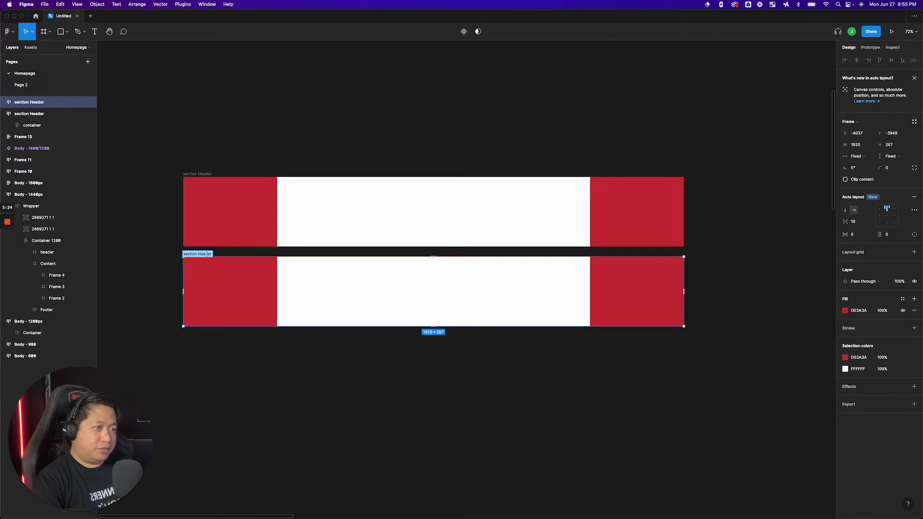
pyautogui.write('section C')
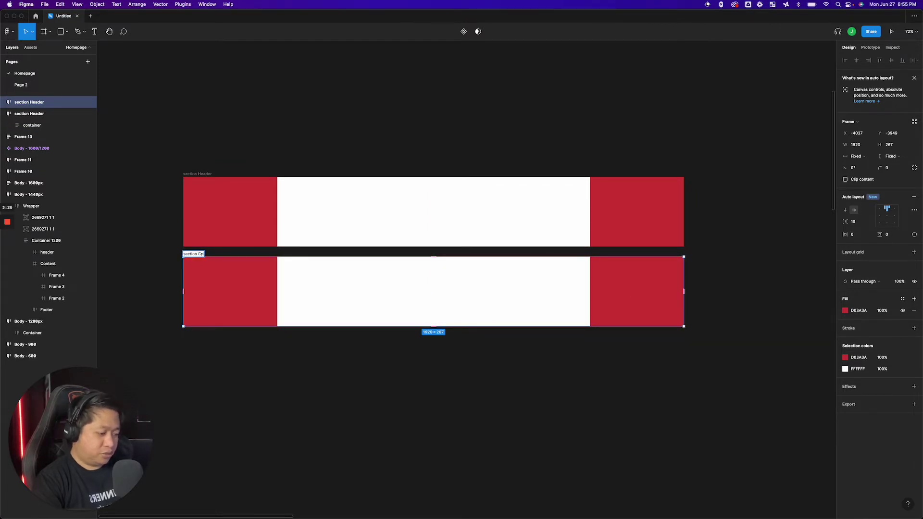
pyautogui.write('ontent')
pyautogui.press('Return')
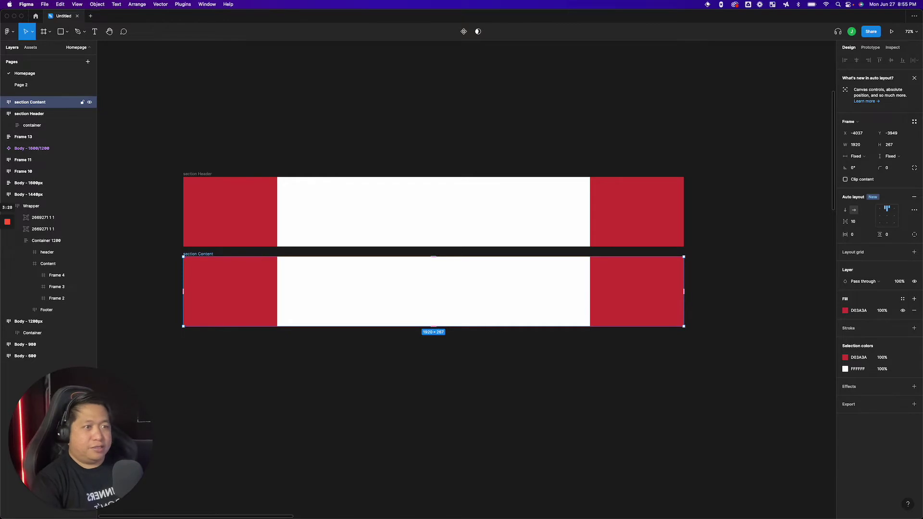
pyautogui.click(503, 348)
pyautogui.moveTo(420, 298); pyautogui.dragTo(380, 383)
pyautogui.press('Escape')
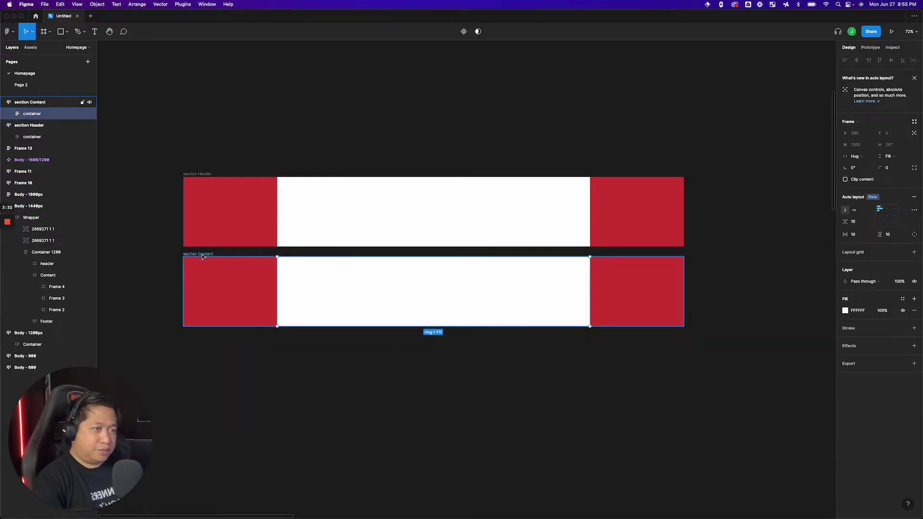
pyautogui.click(202, 257)
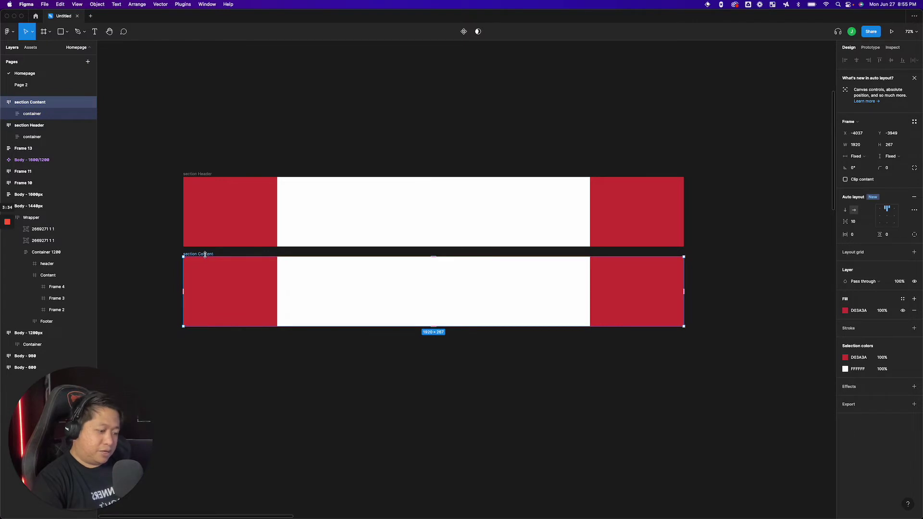
# Duplicate section Content below itself and rename the new copy 'section Footer'.
pyautogui.hscroll(10, 210, 261)
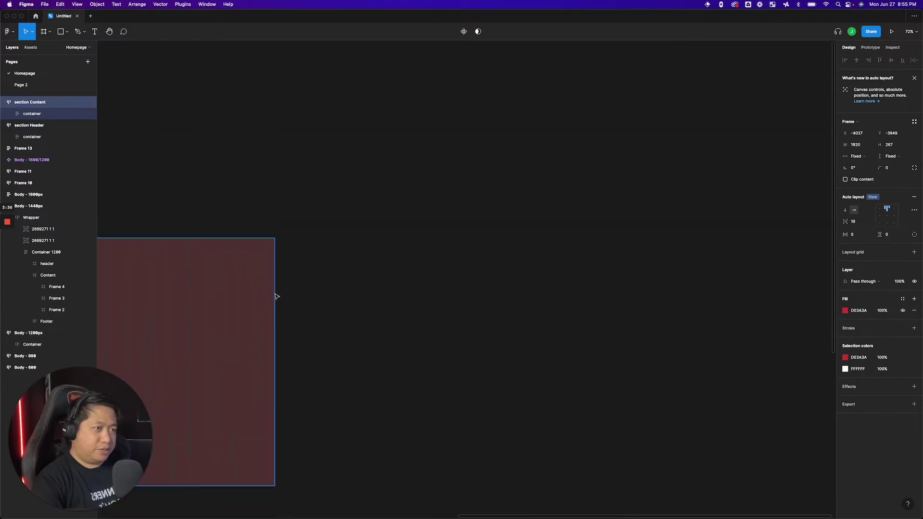
pyautogui.scroll(-10, 277, 297)
pyautogui.hscroll(-5, 541, 218)
pyautogui.hotkey('shift', '2')
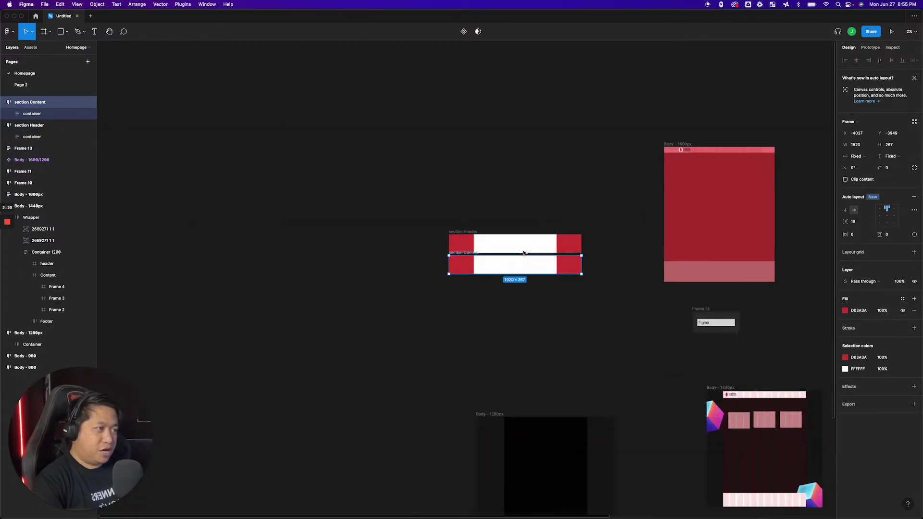
pyautogui.moveTo(301, 304); pyautogui.dragTo(295, 400)
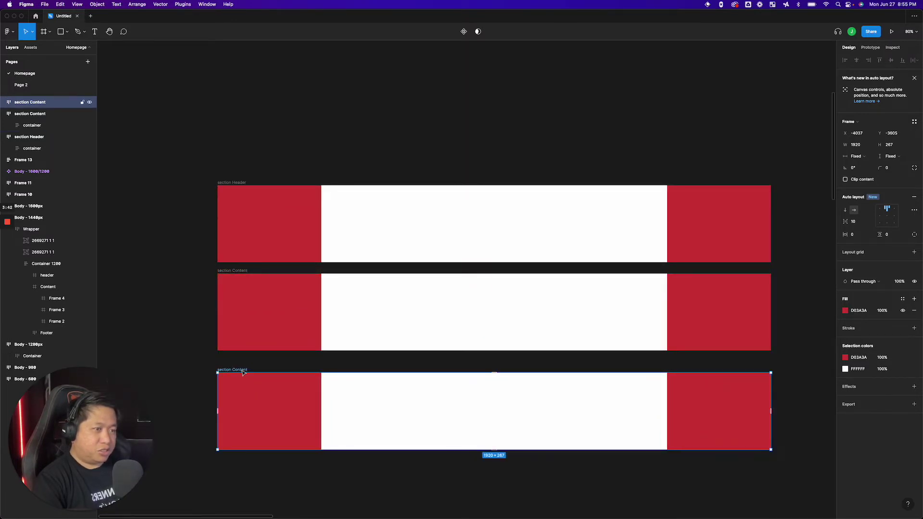
pyautogui.doubleClick(243, 370)
pyautogui.doubleClick(244, 369)
pyautogui.write('Footer')
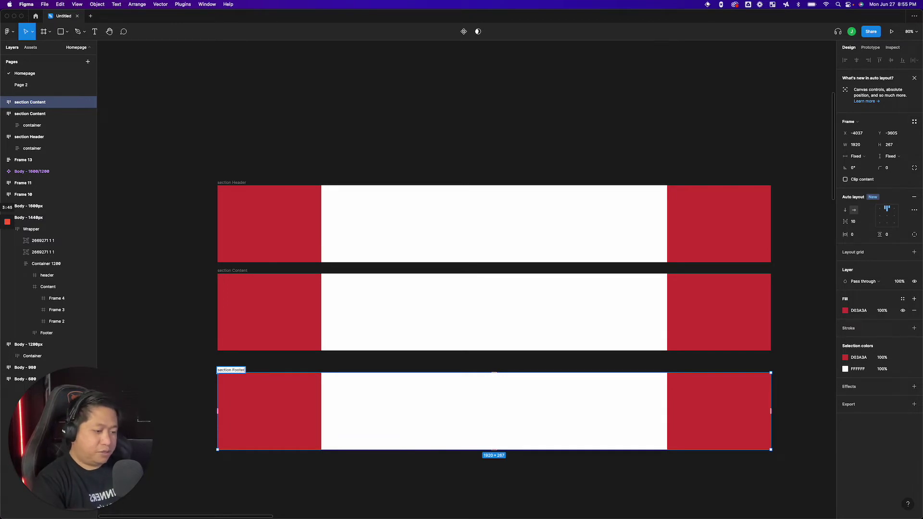
pyautogui.press('Return')
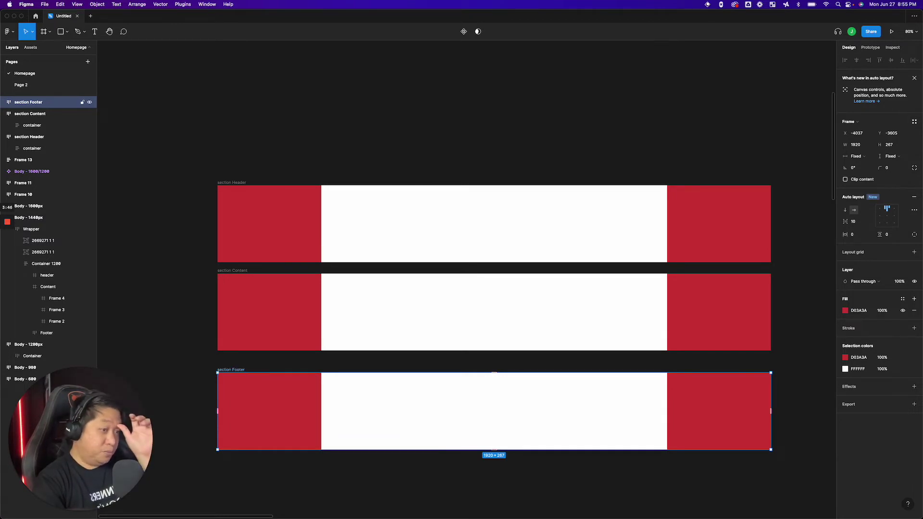
# Marquee-select section Header, Content and Footer together.
pyautogui.scroll(-10, 398, 228)
pyautogui.scroll(10, 326, 323)
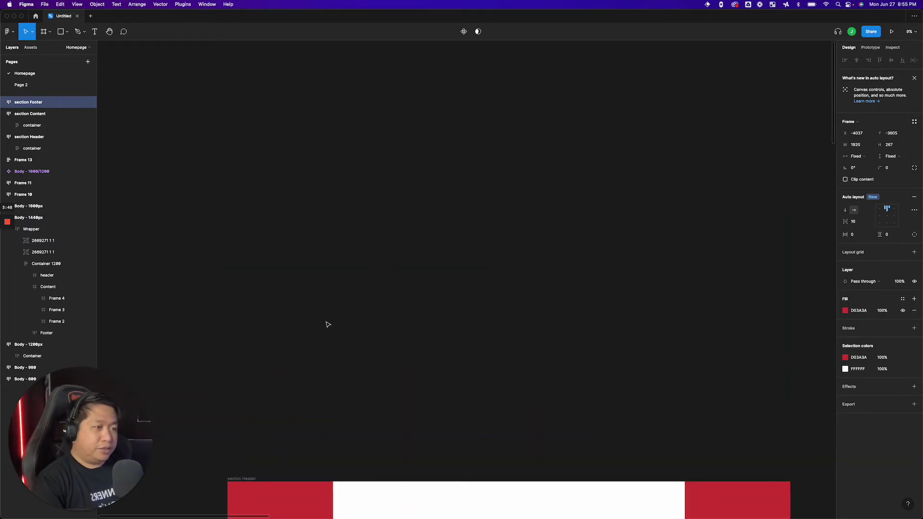
pyautogui.moveTo(338, 357); pyautogui.dragTo(278, 4)
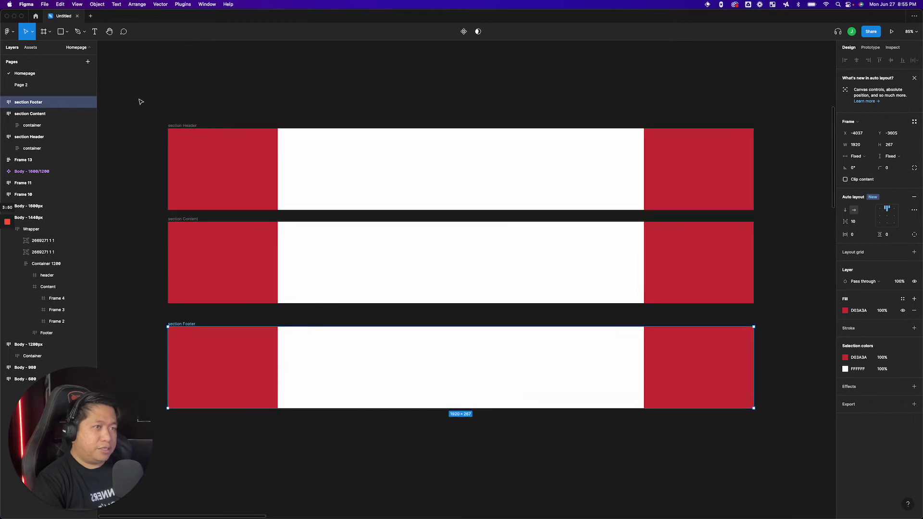
pyautogui.moveTo(140, 102); pyautogui.dragTo(779, 454)
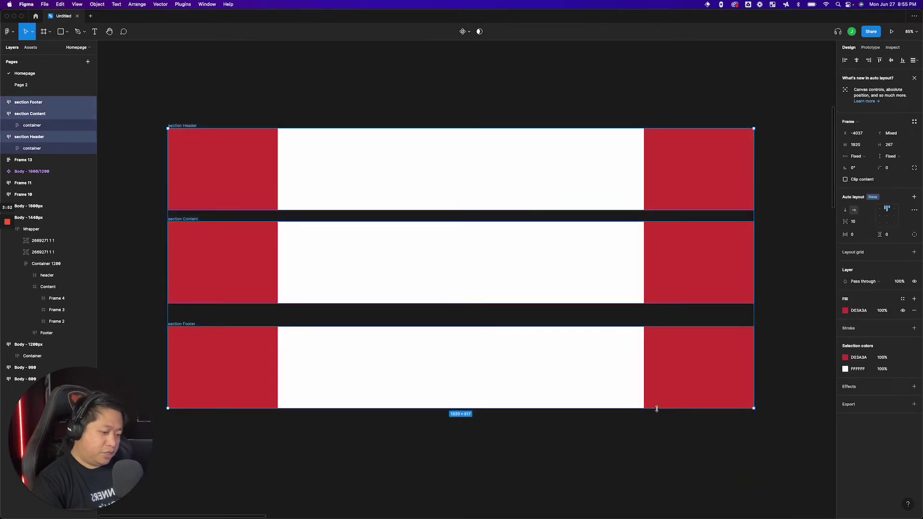
# Wrap the three selected sections in an auto-layout frame with 0 spacing.
pyautogui.hotkey('shift', 'a')
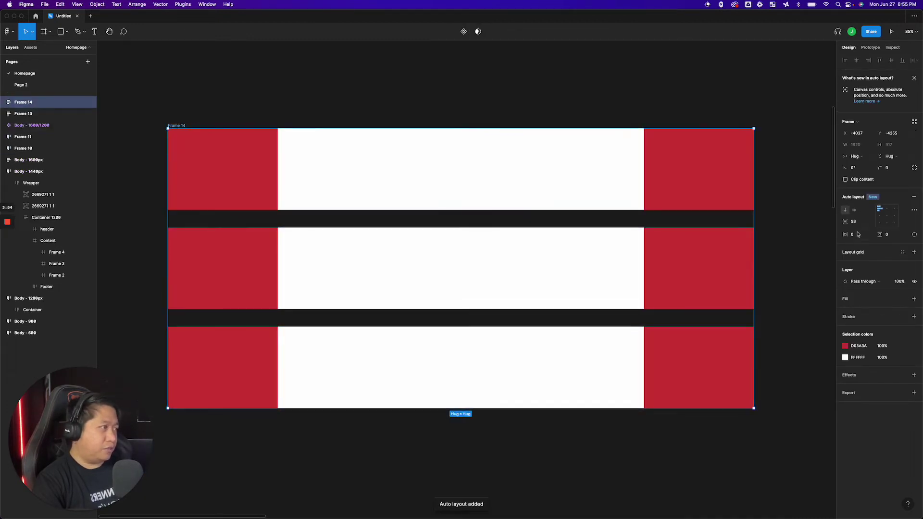
pyautogui.write('0')
pyautogui.press('Return')
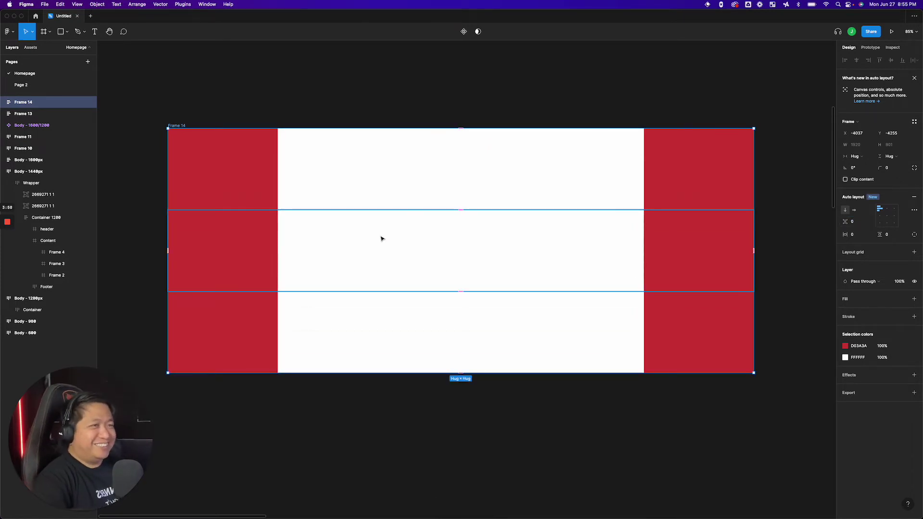
# Check each stacked section inside the new frame, then select the wrapping Frame 14.
pyautogui.click(381, 237)
pyautogui.moveTo(511, 264); pyautogui.dragTo(358, 254)
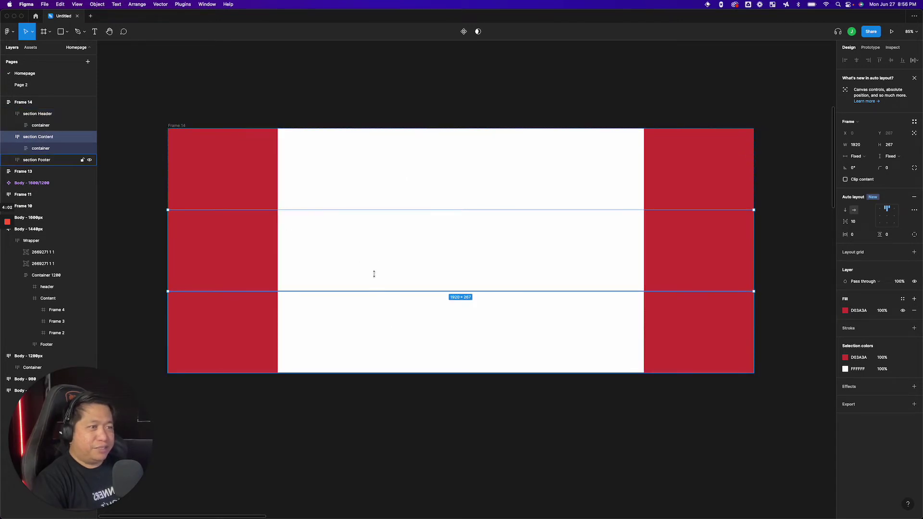
pyautogui.click(392, 341)
pyautogui.click(224, 186)
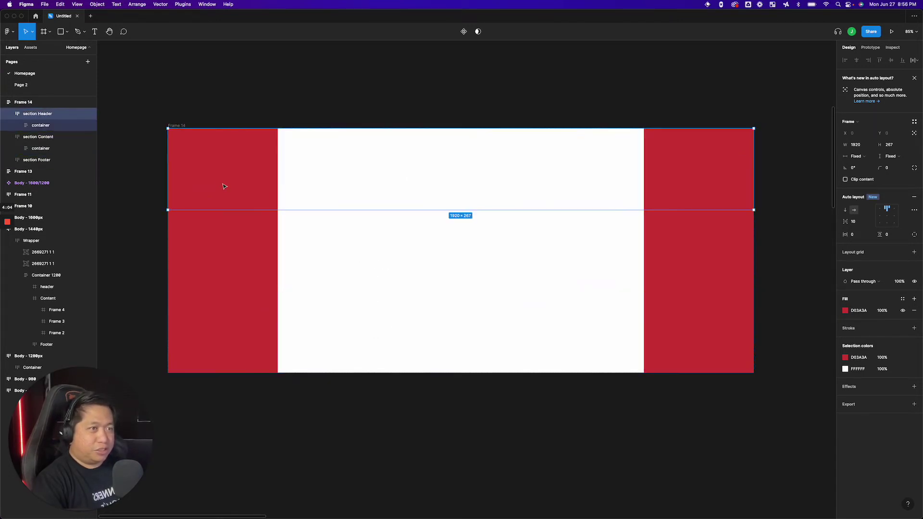
pyautogui.click(177, 125)
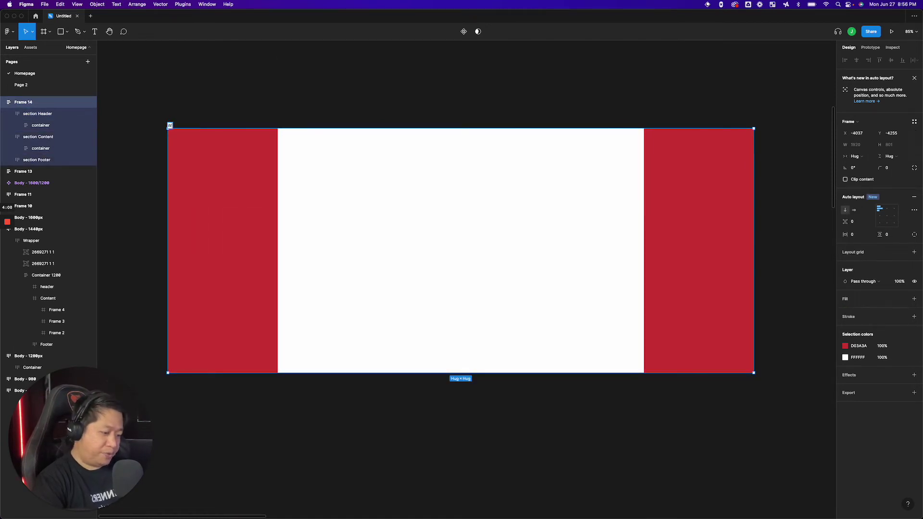
# Name the frame 'Wrapper', then inspect its nested section and container layers.
pyautogui.press('Return')
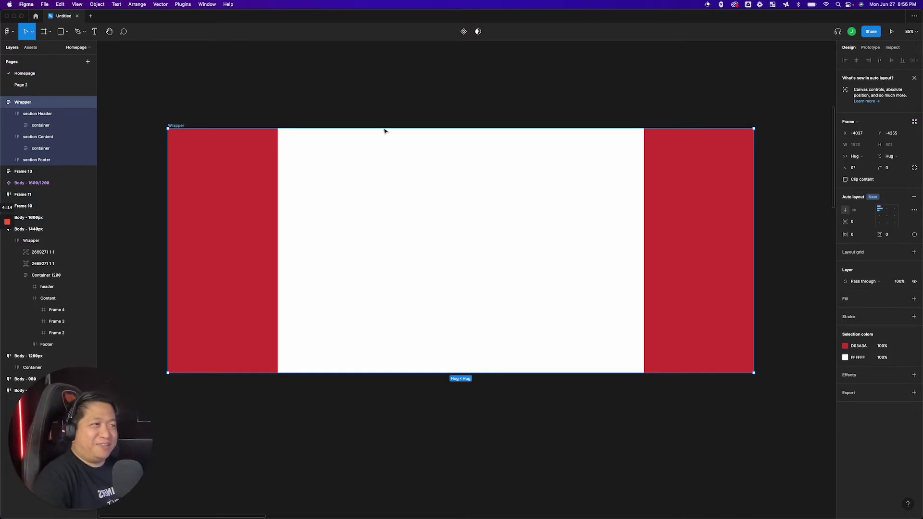
pyautogui.click(41, 114)
pyautogui.click(40, 125)
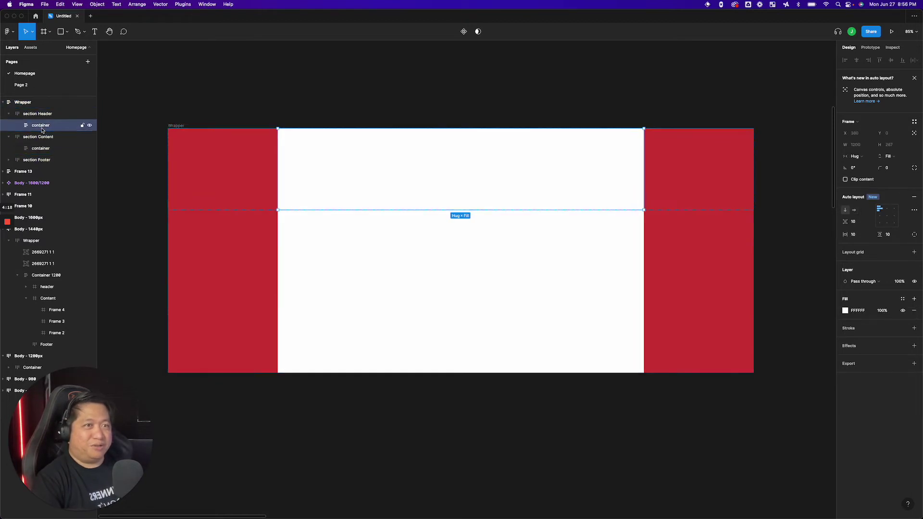
pyautogui.click(43, 148)
pyautogui.click(305, 138)
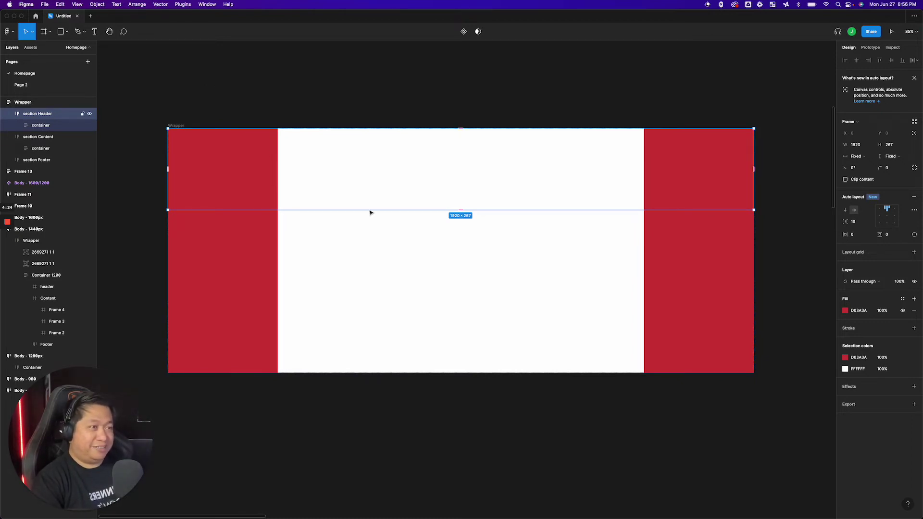
pyautogui.press('Escape')
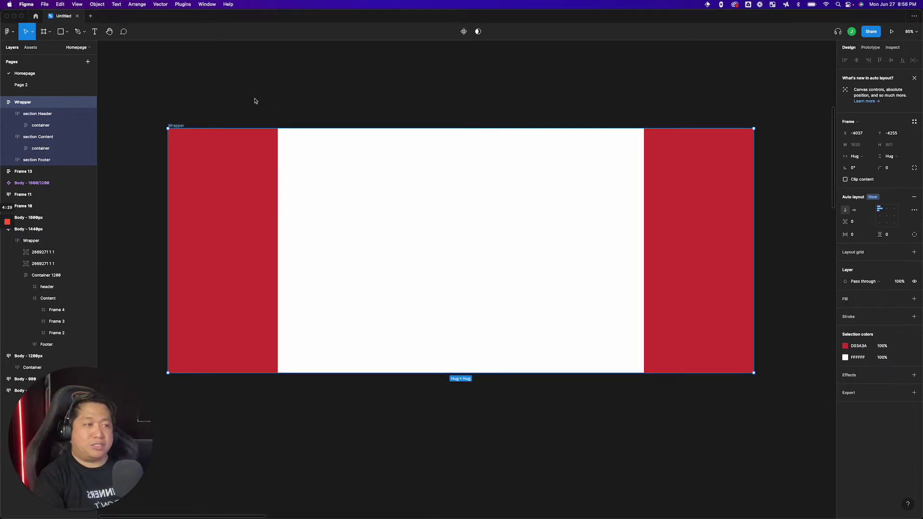
pyautogui.click(359, 238)
pyautogui.click(359, 238)
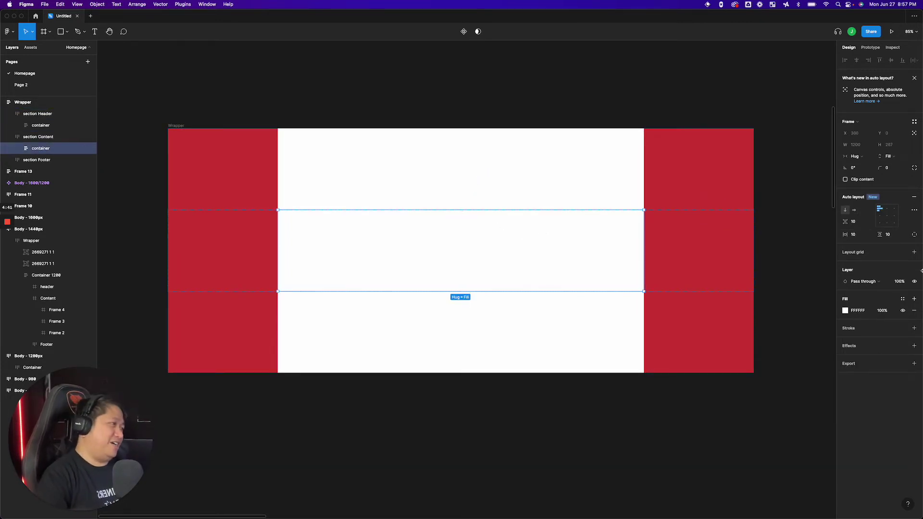
# Add a 12-column layout grid to the section Content container.
pyautogui.click(914, 252)
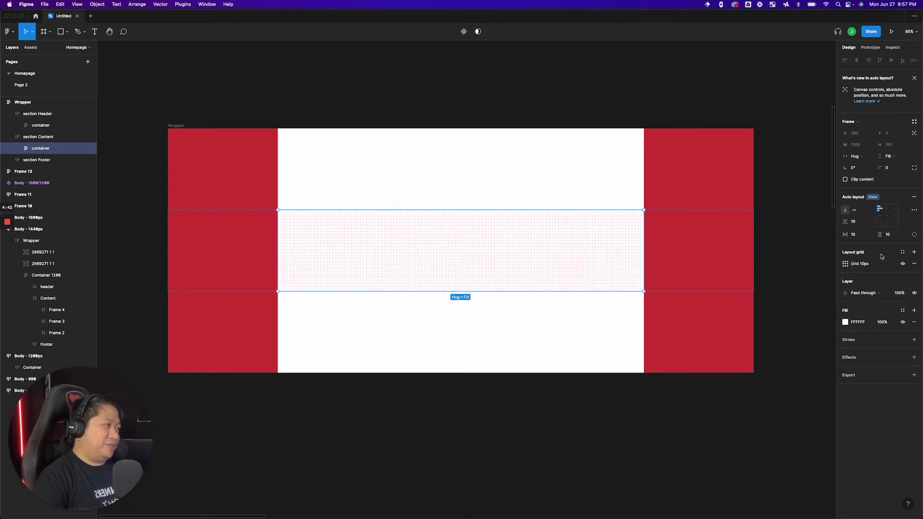
pyautogui.click(846, 265)
pyautogui.click(767, 266)
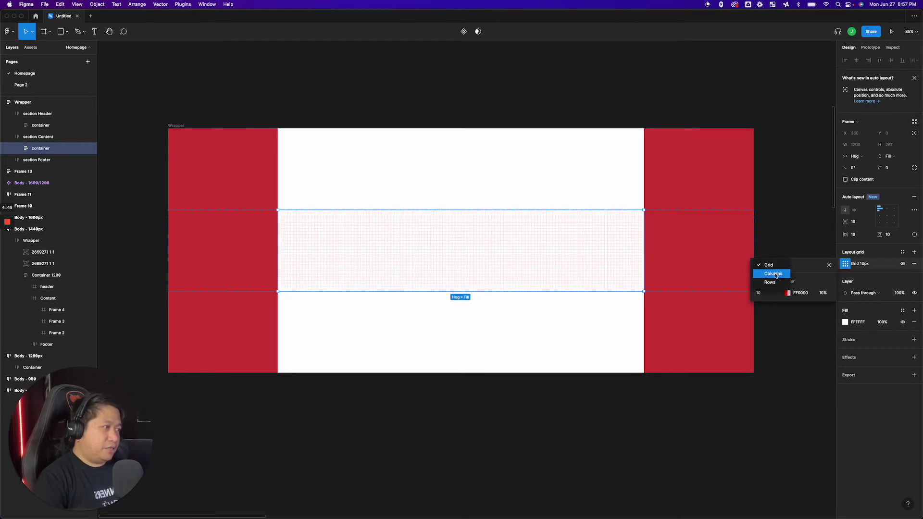
pyautogui.click(775, 273)
pyautogui.write('12')
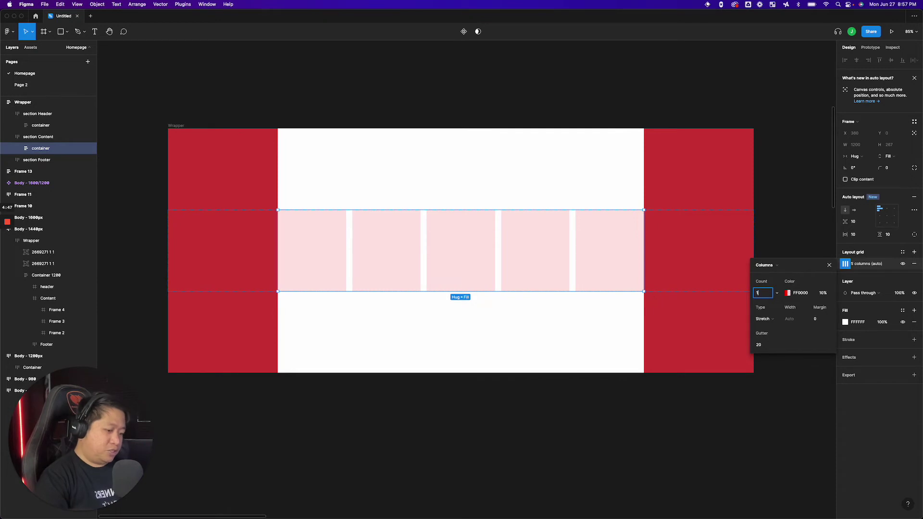
pyautogui.press('Return')
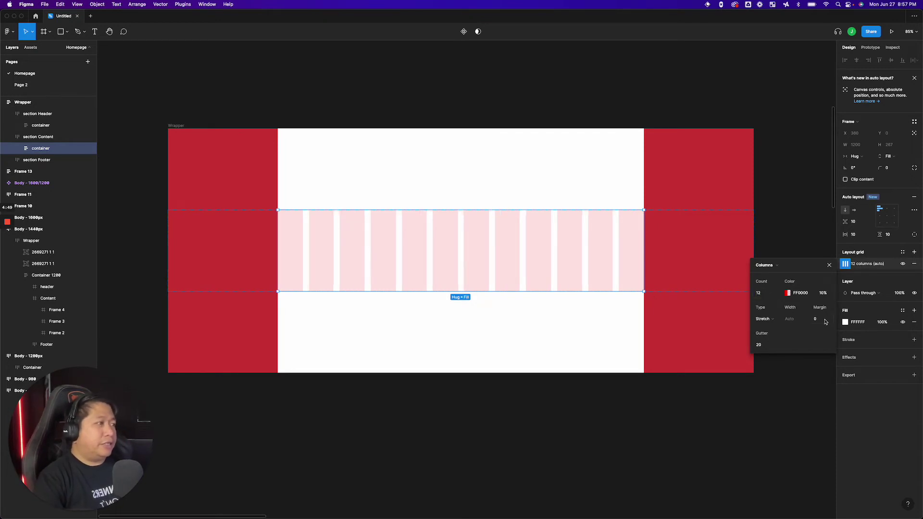
# Give the section Header's inner container a 12-column layout grid.
pyautogui.click(452, 190)
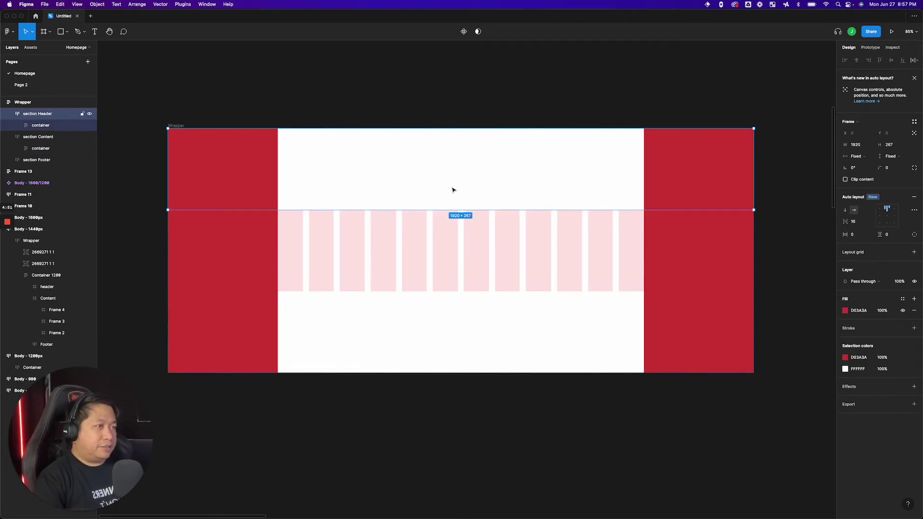
pyautogui.doubleClick(493, 188)
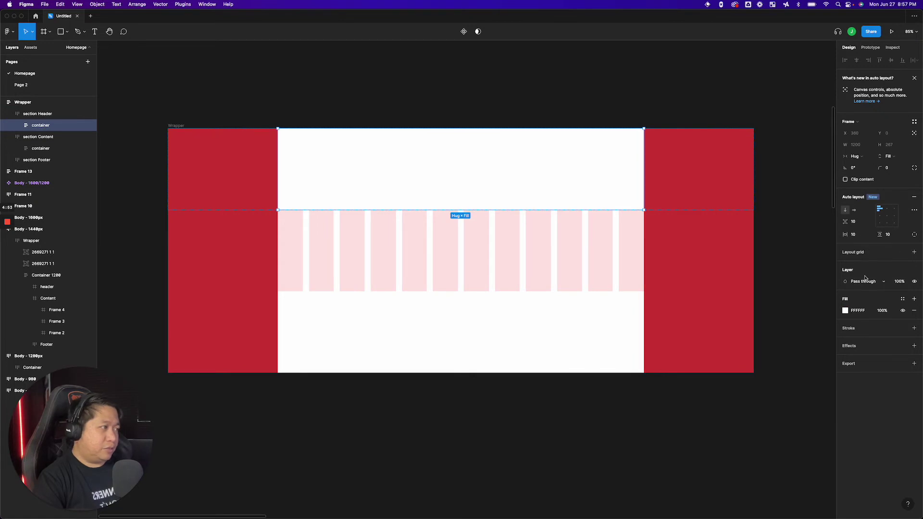
pyautogui.click(873, 253)
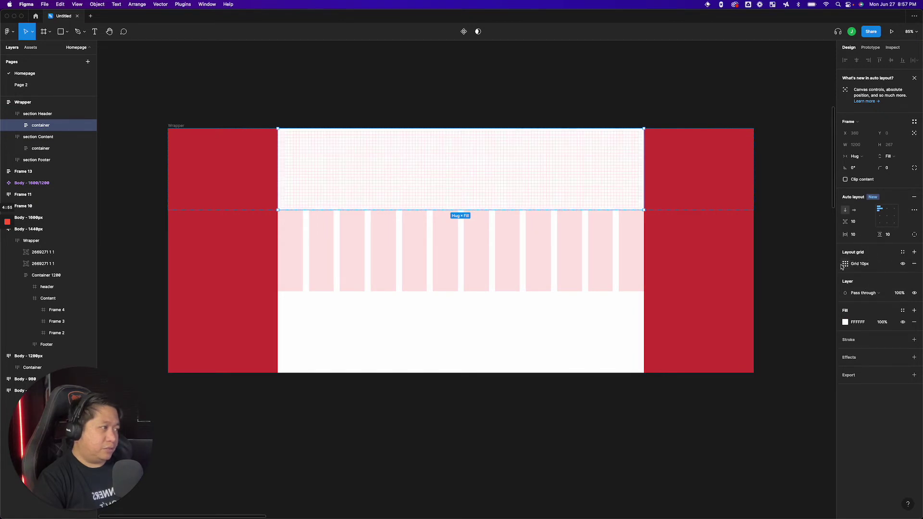
pyautogui.click(844, 264)
pyautogui.click(766, 267)
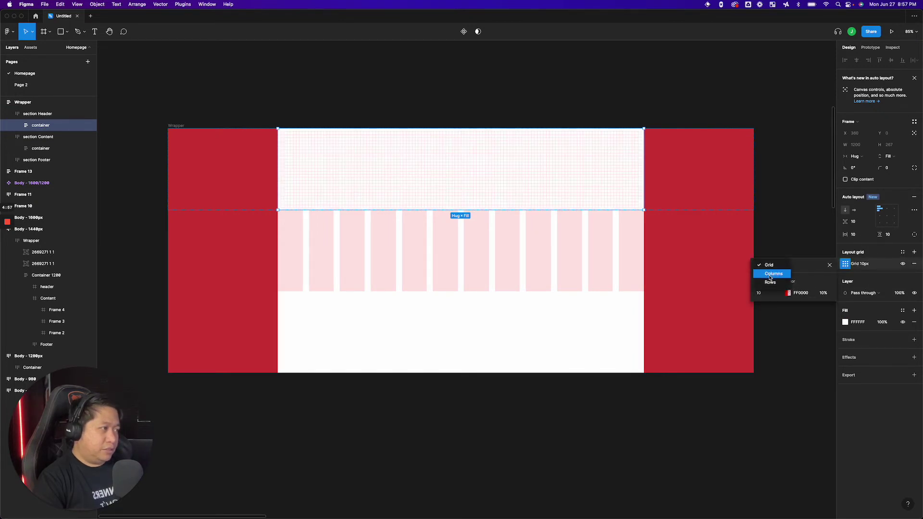
pyautogui.click(768, 275)
pyautogui.write('1')
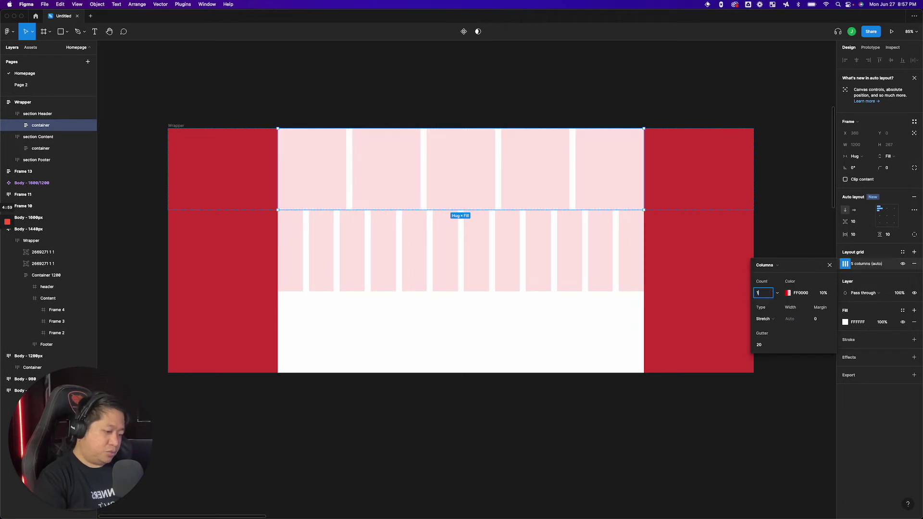
pyautogui.write('2')
pyautogui.press('Return')
# Give the section Footer's inner container a 12-column layout grid, then select the Wrapper.
pyautogui.click(504, 350)
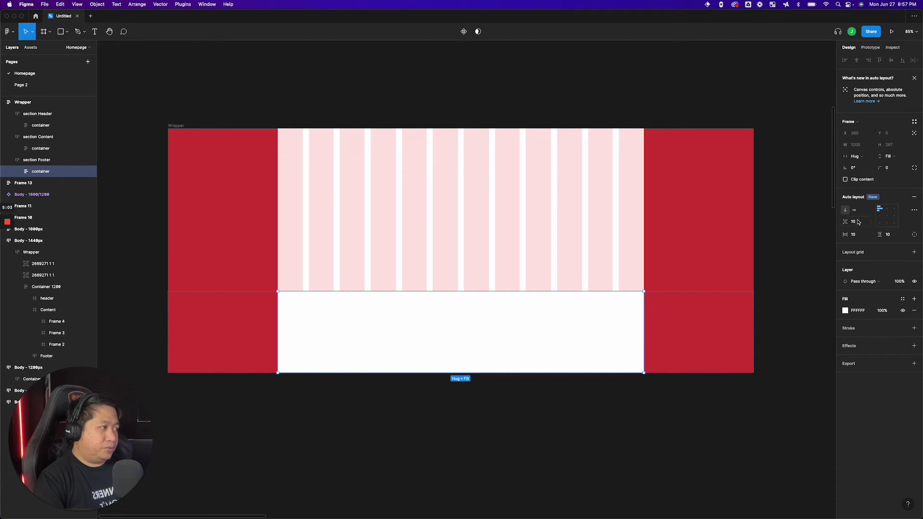
pyautogui.click(914, 252)
pyautogui.click(846, 263)
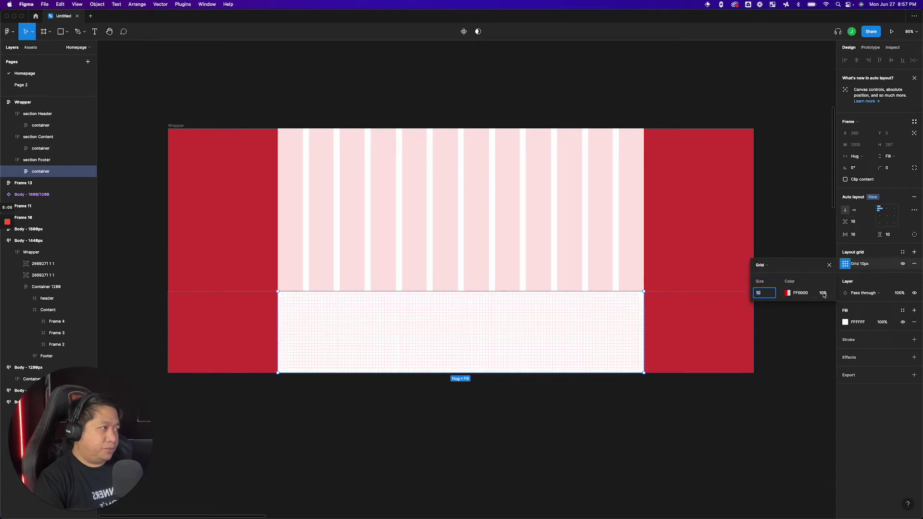
pyautogui.click(760, 266)
pyautogui.click(767, 275)
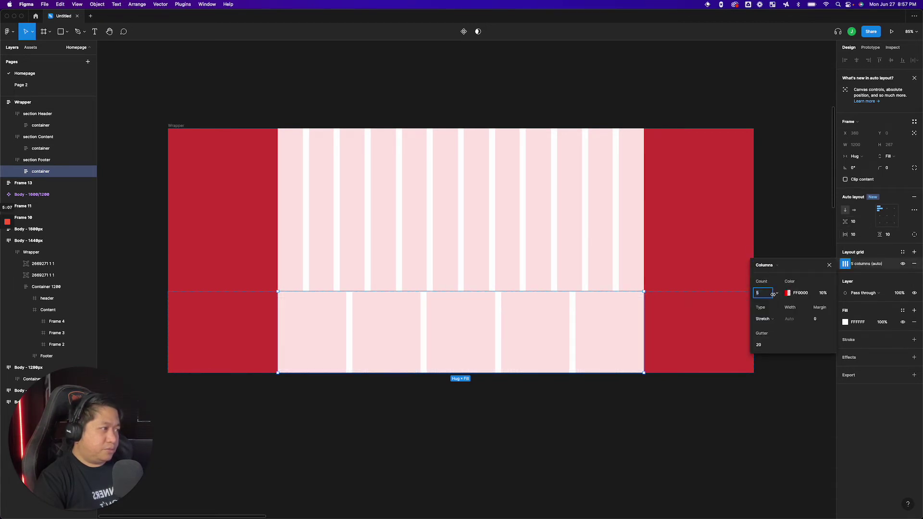
pyautogui.press('Return')
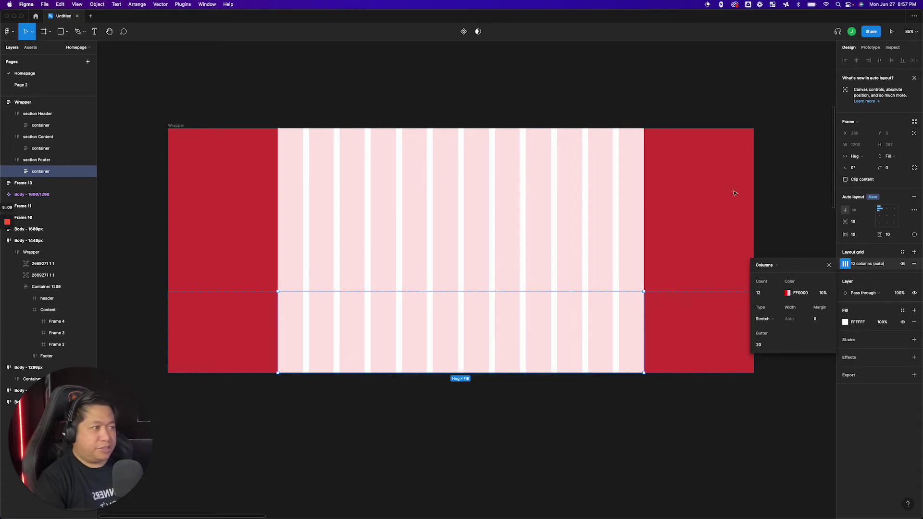
pyautogui.click(498, 69)
pyautogui.click(183, 127)
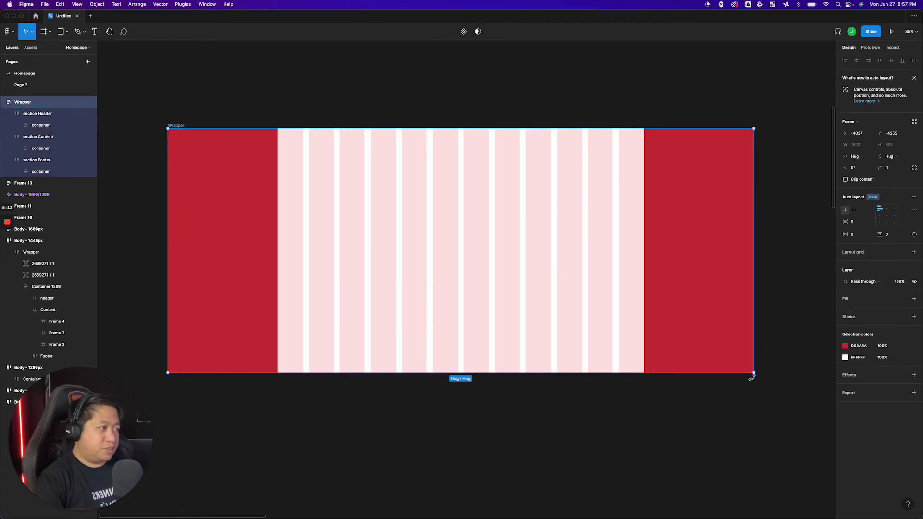
# Set section Content and section Footer widths to Fill container inside the Wrapper.
pyautogui.moveTo(753, 373); pyautogui.dragTo(461, 347)
pyautogui.press('super+z')
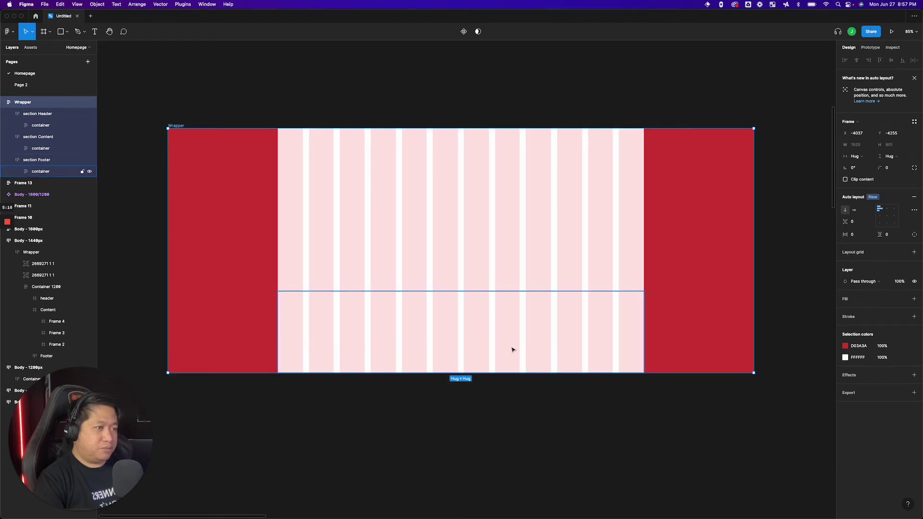
pyautogui.click(228, 176)
pyautogui.click(717, 243)
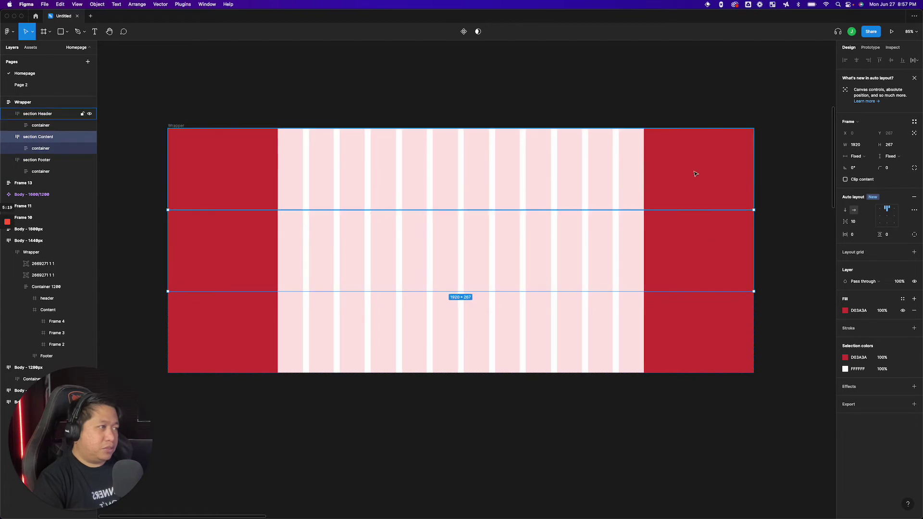
pyautogui.click(697, 343)
pyautogui.click(664, 183)
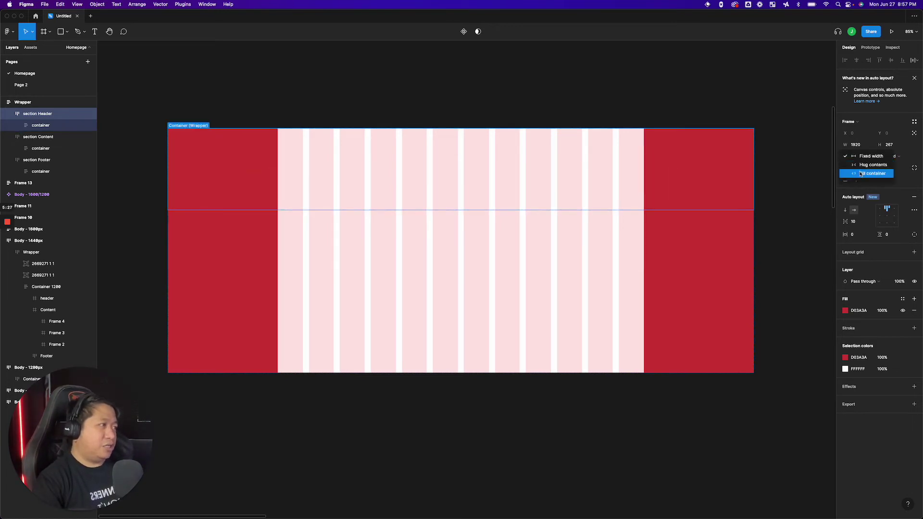
pyautogui.click(715, 227)
pyautogui.click(856, 157)
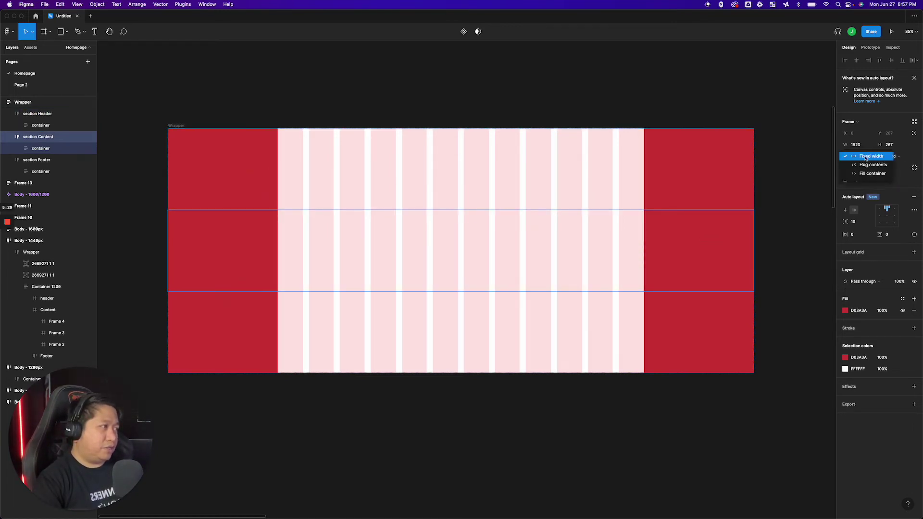
pyautogui.click(864, 175)
pyautogui.click(718, 320)
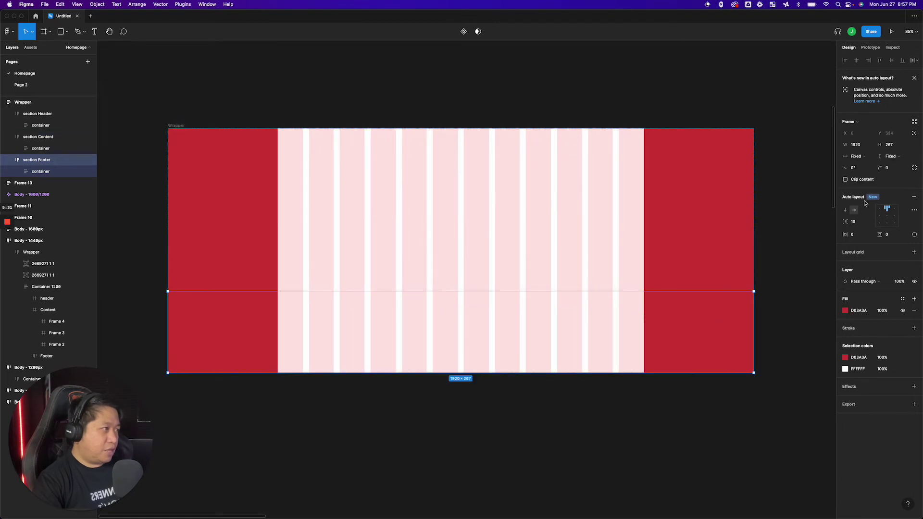
pyautogui.click(857, 158)
pyautogui.click(863, 175)
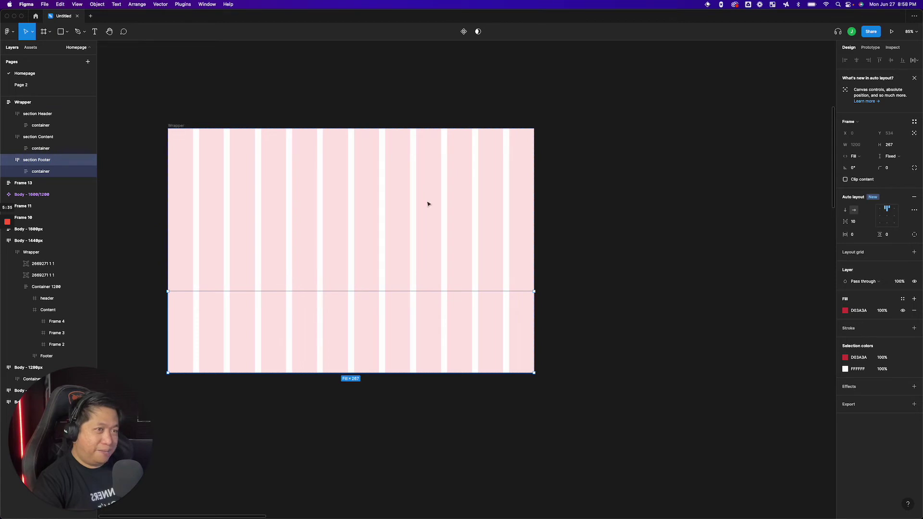
# Widen the Wrapper frame to 2066 by 801 so the sections stretch with it.
pyautogui.click(176, 126)
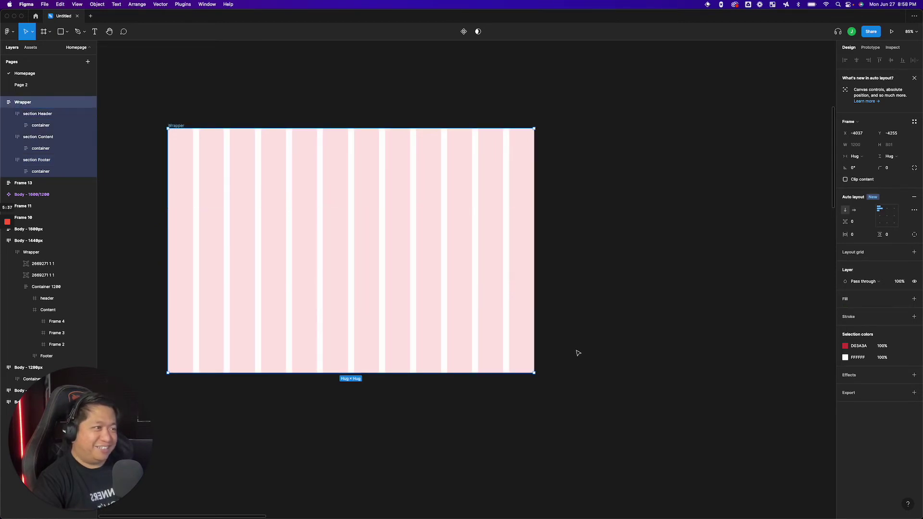
pyautogui.moveTo(534, 372); pyautogui.dragTo(761, 374)
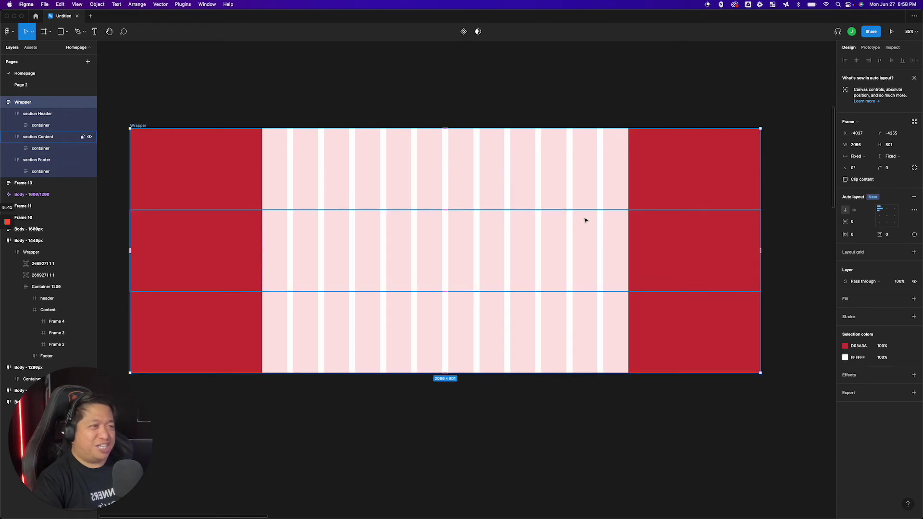
pyautogui.scroll(-2, 462, 126)
pyautogui.scroll(-3, 433, 130)
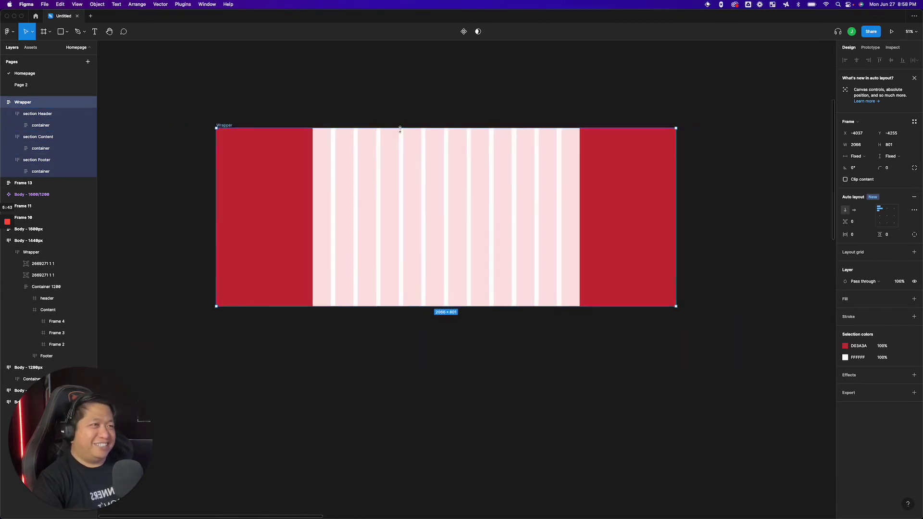
pyautogui.scroll(1, 397, 128)
pyautogui.scroll(-2, 367, 134)
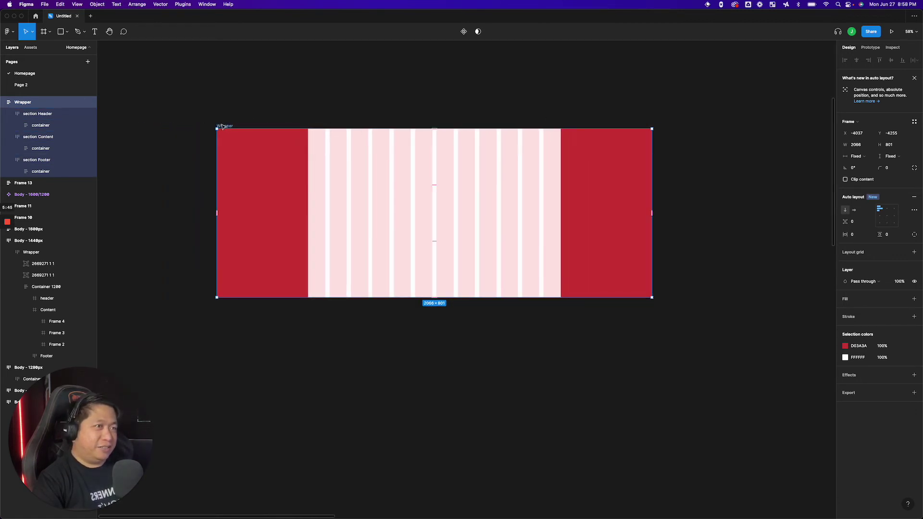
# Move the Wrapper up and left and set its width back to 1920.
pyautogui.moveTo(227, 129); pyautogui.dragTo(214, 95)
pyautogui.click(867, 148)
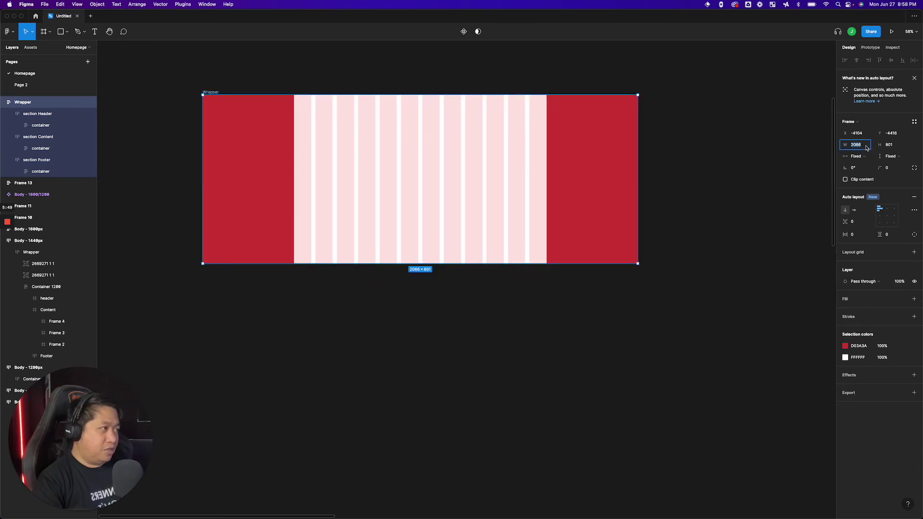
pyautogui.write('19')
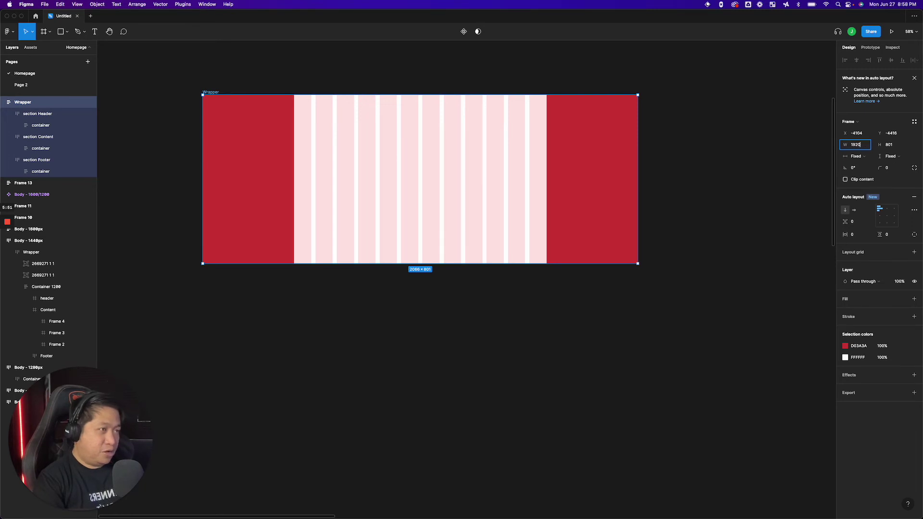
pyautogui.press('Return')
# Duplicate the Wrapper, set the copy's width to 1600, and position it beside the original.
pyautogui.click(217, 93)
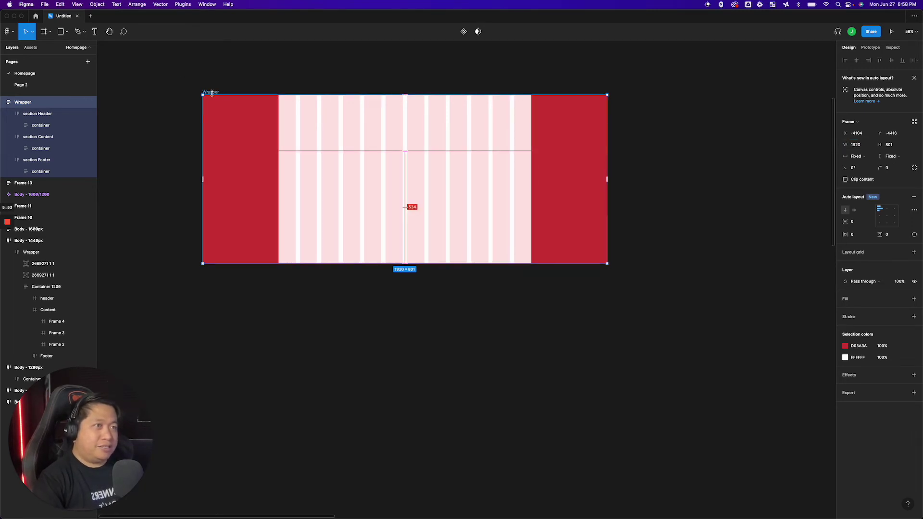
pyautogui.keyDown('alt'); pyautogui.moveTo(215, 95); pyautogui.dragTo(249, 312); pyautogui.keyUp('alt')
pyautogui.click(865, 149)
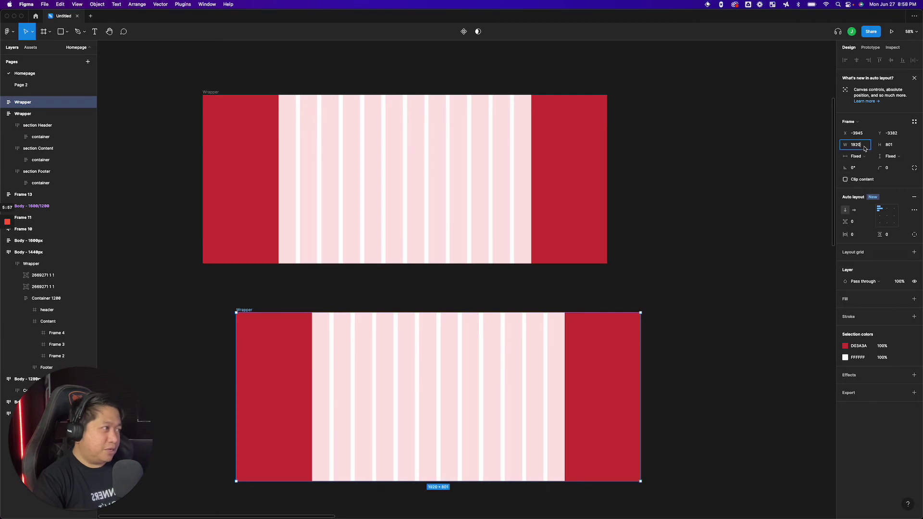
pyautogui.write('1600')
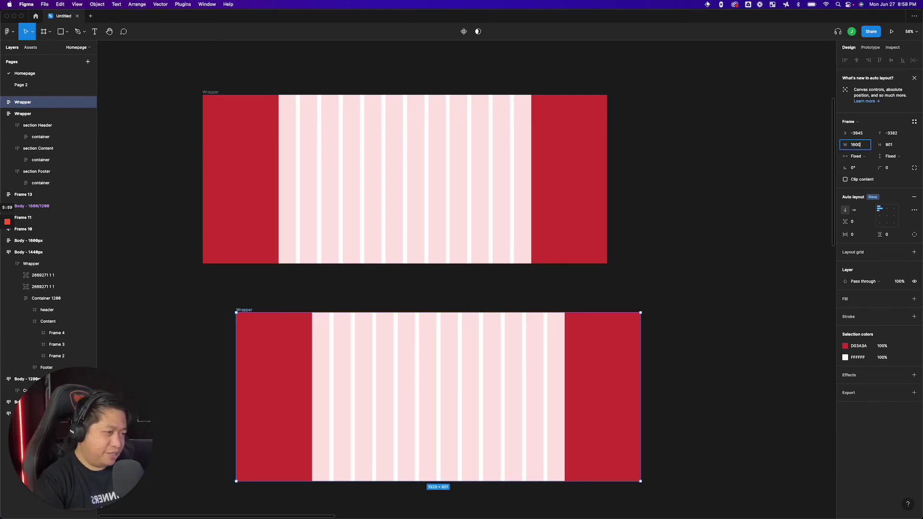
pyautogui.press('Return')
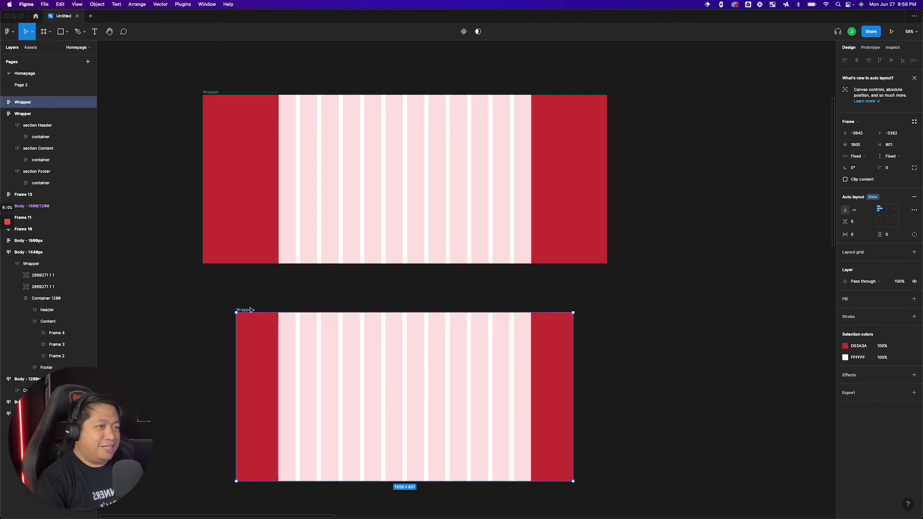
pyautogui.moveTo(250, 310); pyautogui.dragTo(596, 293)
# Duplicate the 1600 Wrapper and set the new copy's width to 1280.
pyautogui.moveTo(655, 268); pyautogui.dragTo(482, 167)
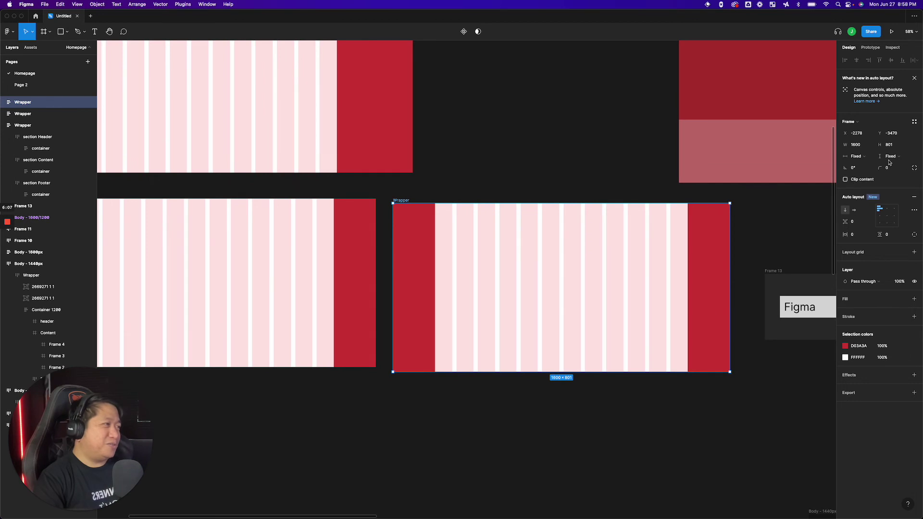
pyautogui.click(861, 145)
pyautogui.write('1')
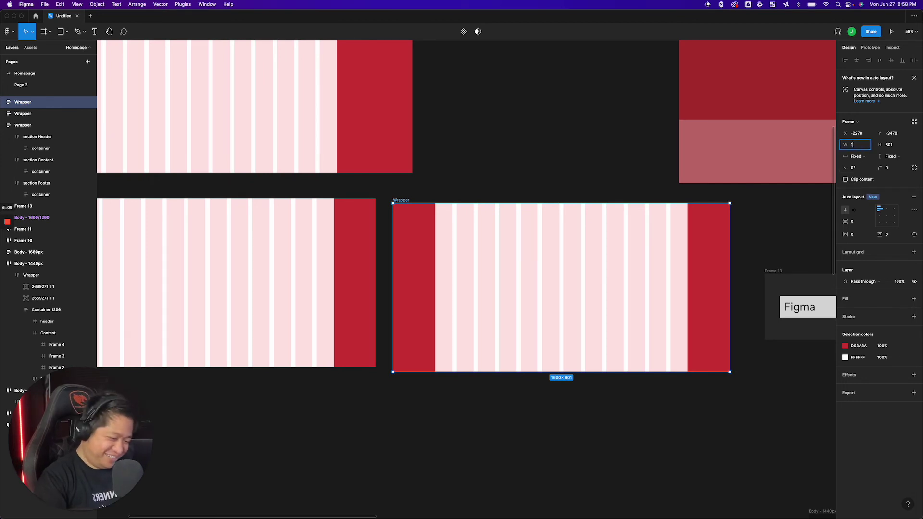
pyautogui.write('280')
pyautogui.press('Return')
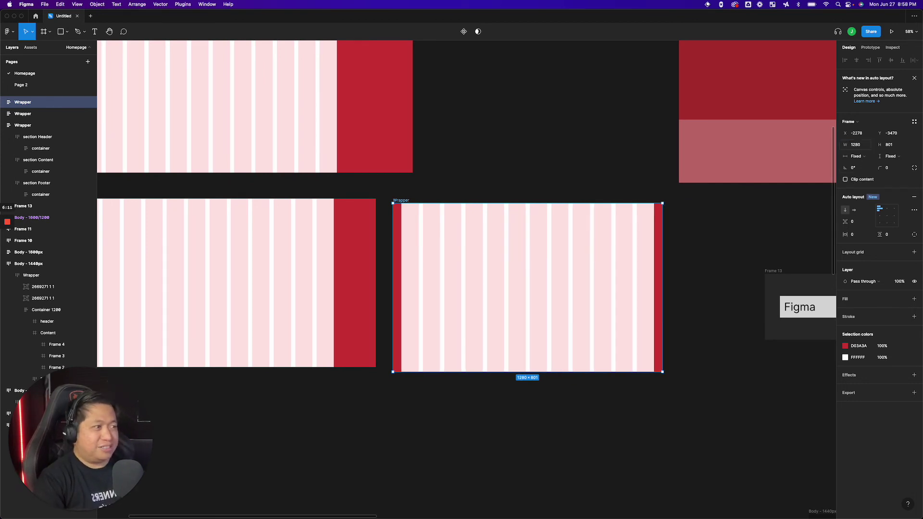
# Resize the Body - 1440px frame by dragging its corner, then clear the selection.
pyautogui.scroll(-5, 513, 198)
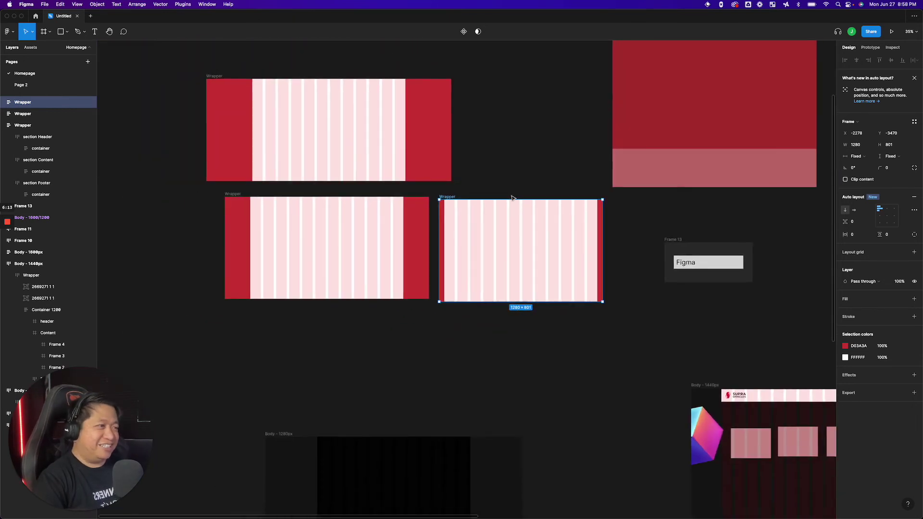
pyautogui.hscroll(7, 612, 278)
pyautogui.scroll(-4, 612, 278)
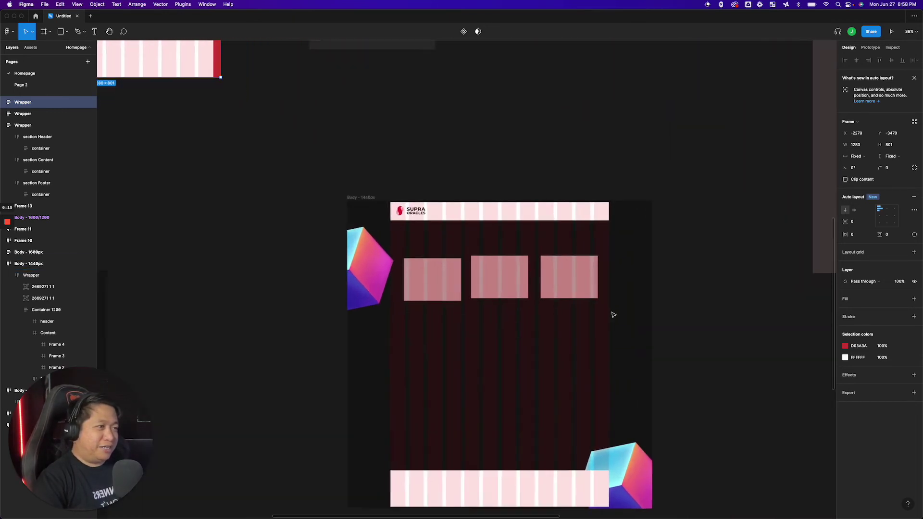
pyautogui.scroll(3, 613, 315)
pyautogui.scroll(-4, 521, 242)
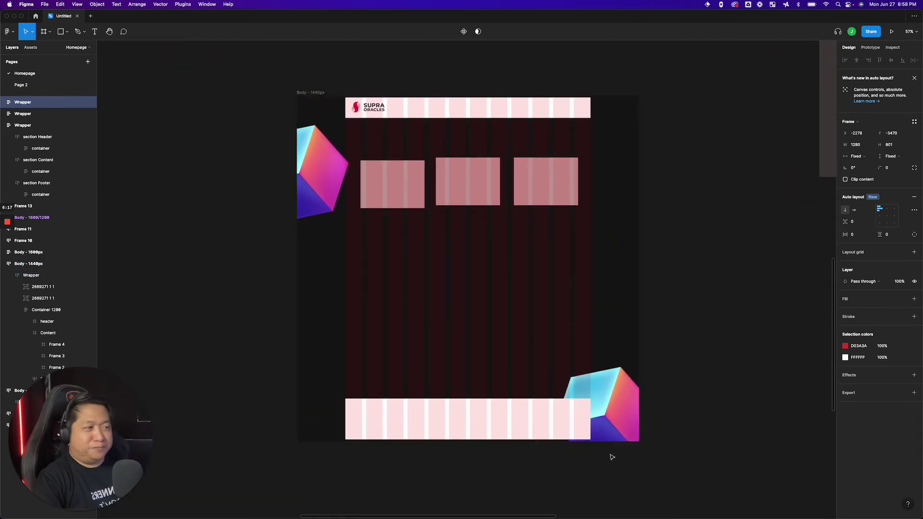
pyautogui.click(316, 92)
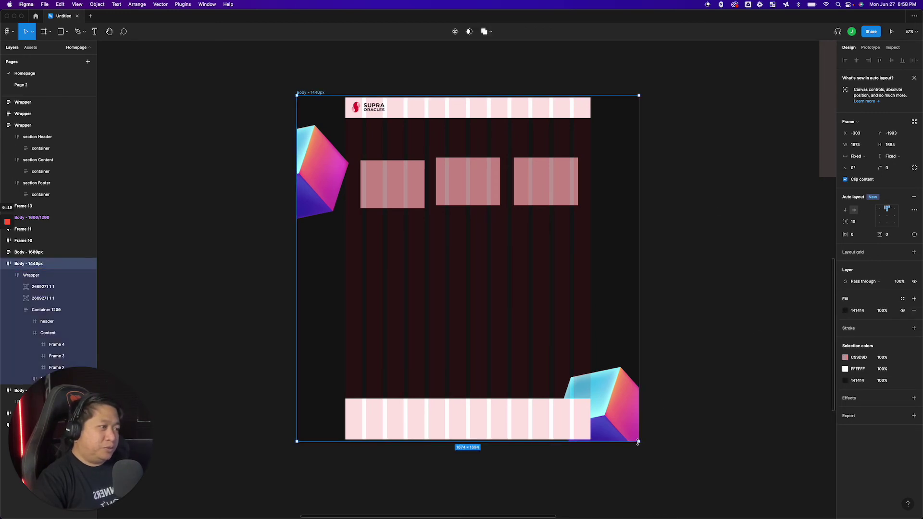
pyautogui.moveTo(640, 441)
pyautogui.mouseDown()
pyautogui.moveTo(736, 410)
pyautogui.moveTo(644, 400)
pyautogui.moveTo(680, 371)
pyautogui.moveTo(793, 426)
pyautogui.moveTo(594, 422)
pyautogui.moveTo(632, 429)
pyautogui.mouseUp()
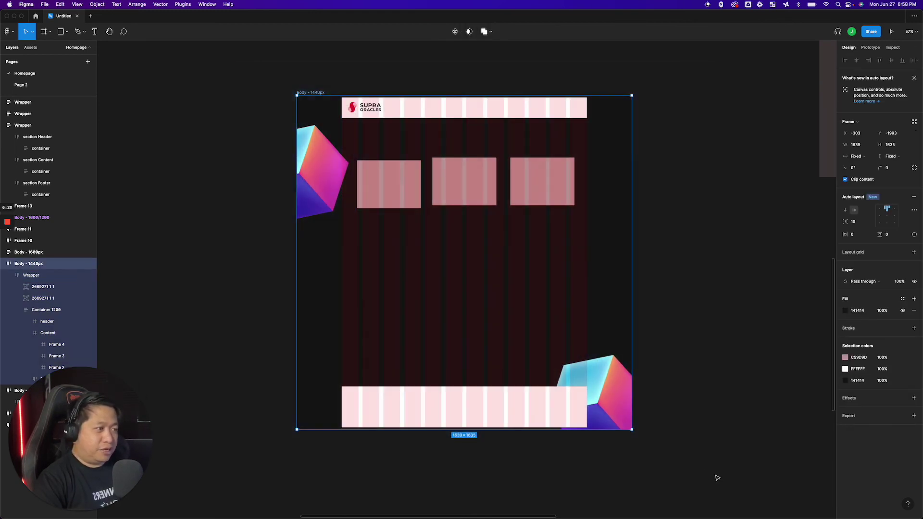
pyautogui.click(676, 324)
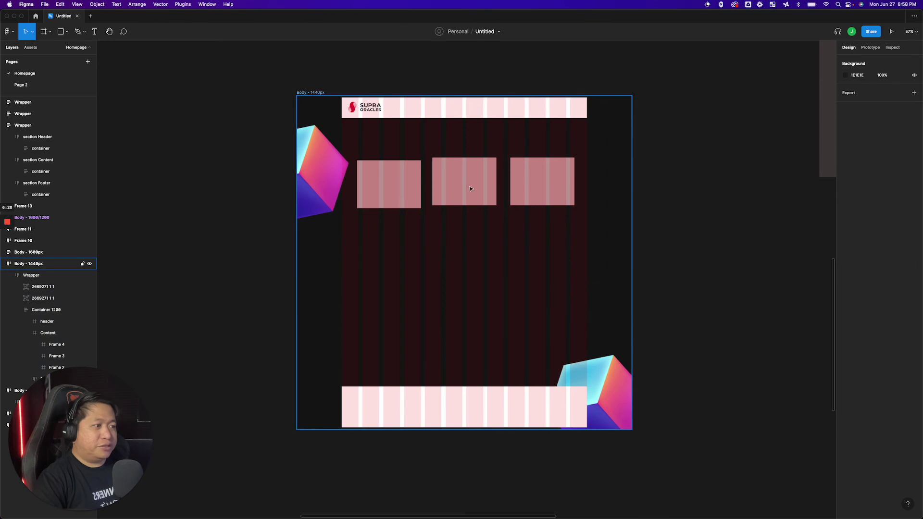
# Wrap the three pink cards (Frame 2, Frame 3, Frame 4) in an auto-layout frame.
pyautogui.click(384, 190)
pyautogui.keyDown('shift'); pyautogui.click(476, 183); pyautogui.keyUp('shift')
pyautogui.keyDown('shift'); pyautogui.click(569, 203); pyautogui.keyUp('shift')
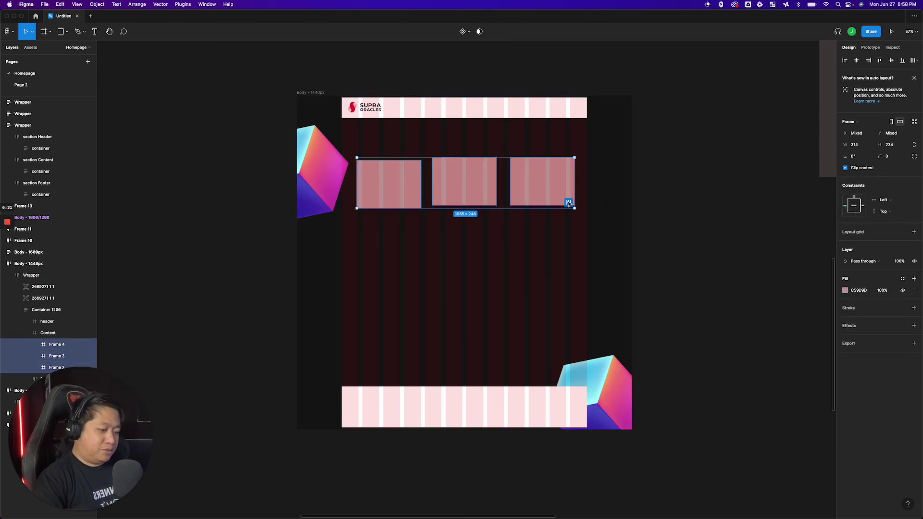
pyautogui.hotkey('shift', 'a')
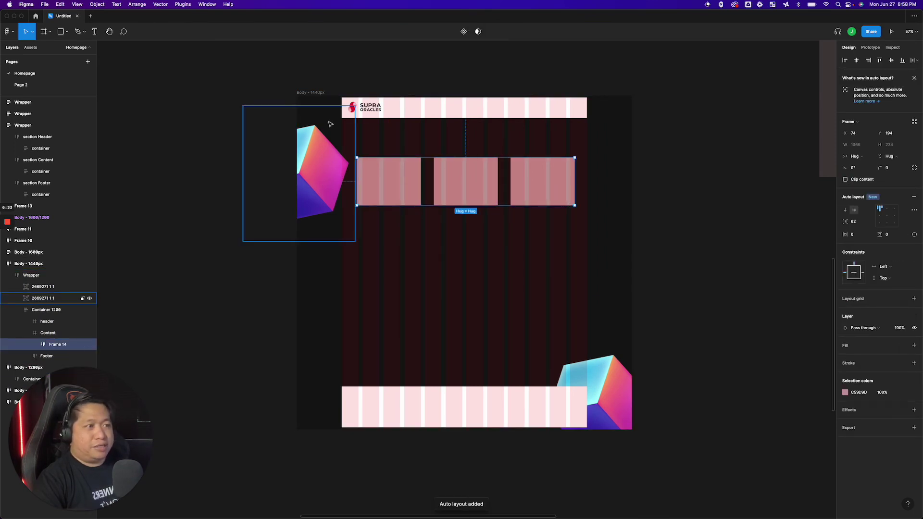
# Inspect the Wrapper inside Body - 1440px and reselect the Body frame.
pyautogui.click(204, 96)
pyautogui.click(319, 163)
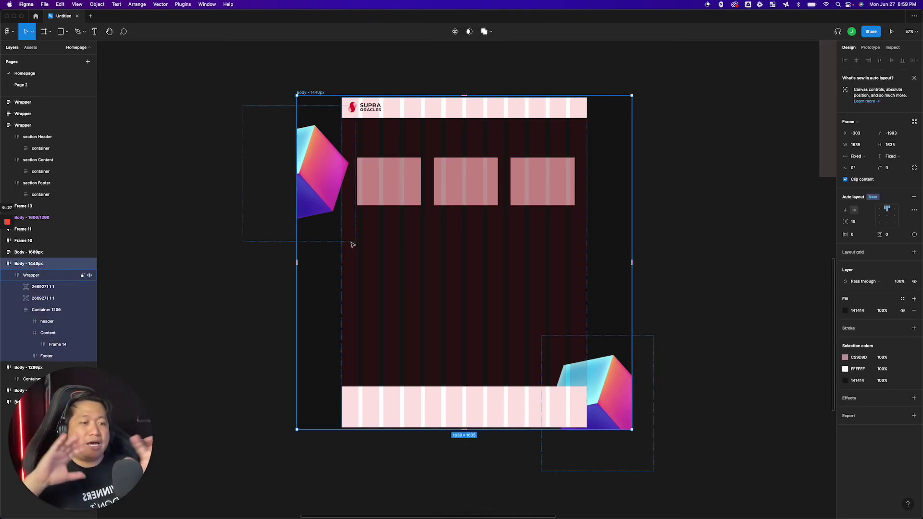
pyautogui.click(410, 195)
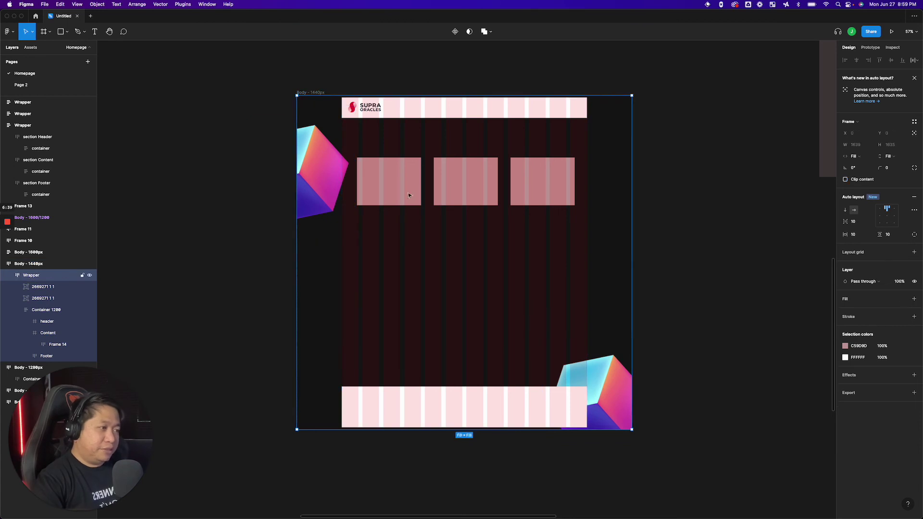
pyautogui.click(313, 91)
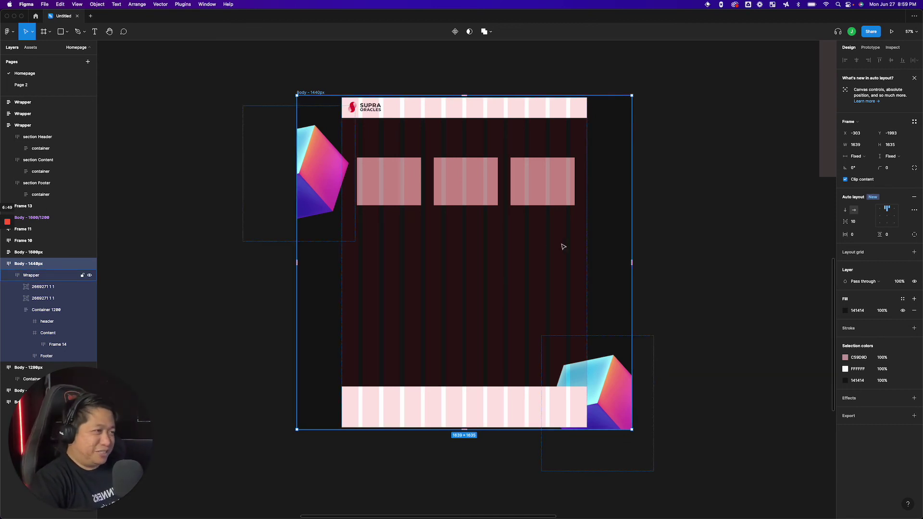
# Set the Body - 1440px frame width to 1920 and bring the Wrapper frames into view.
pyautogui.scroll(-5, 281, 231)
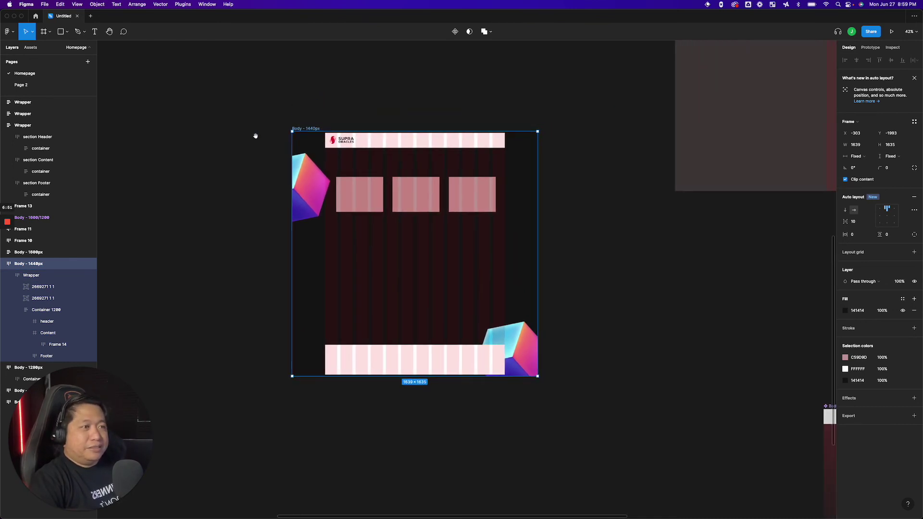
pyautogui.hscroll(-3, 255, 136)
pyautogui.scroll(3, 481, 192)
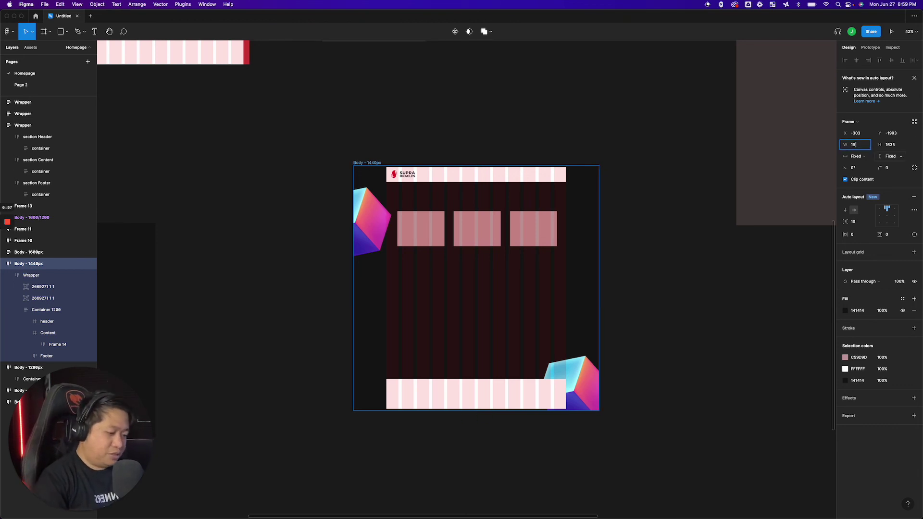
pyautogui.write('0')
pyautogui.press('Return')
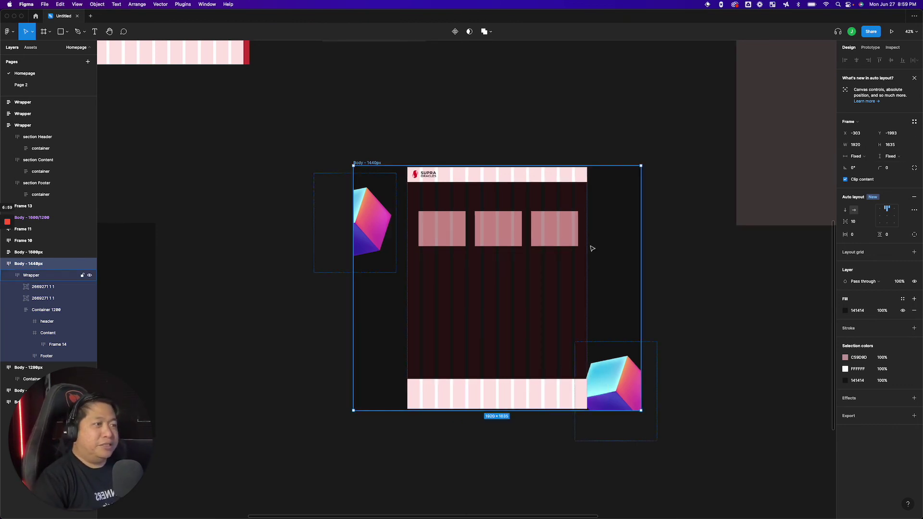
pyautogui.scroll(5, 486, 226)
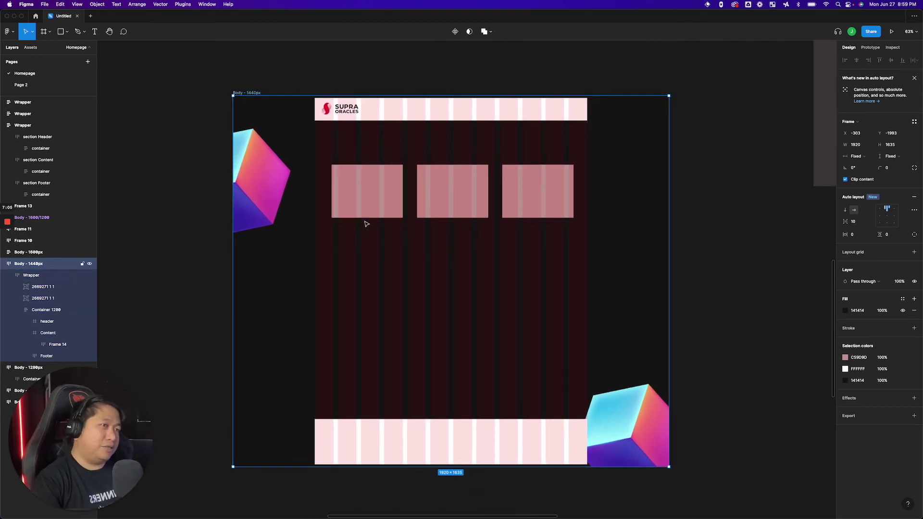
pyautogui.scroll(-5, 365, 223)
pyautogui.moveTo(295, 120); pyautogui.dragTo(535, 276)
pyautogui.scroll(5, 534, 276)
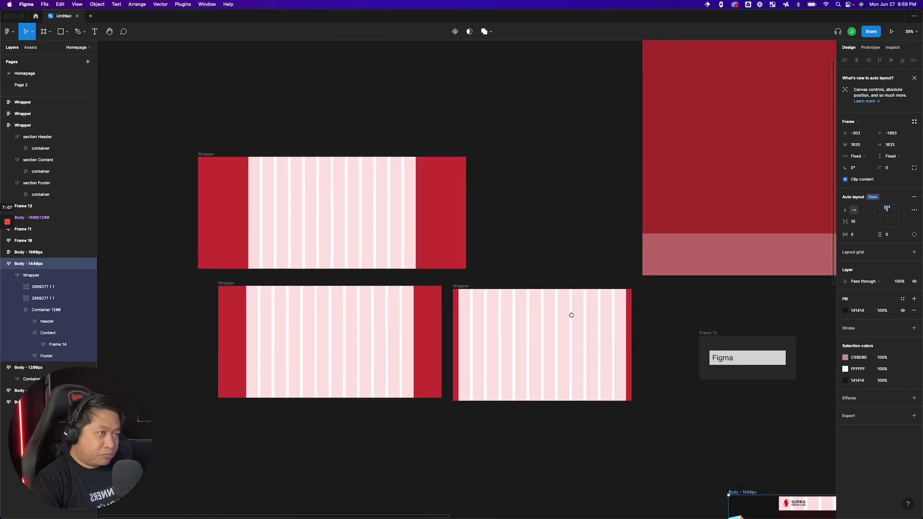
pyautogui.scroll(3, 288, 182)
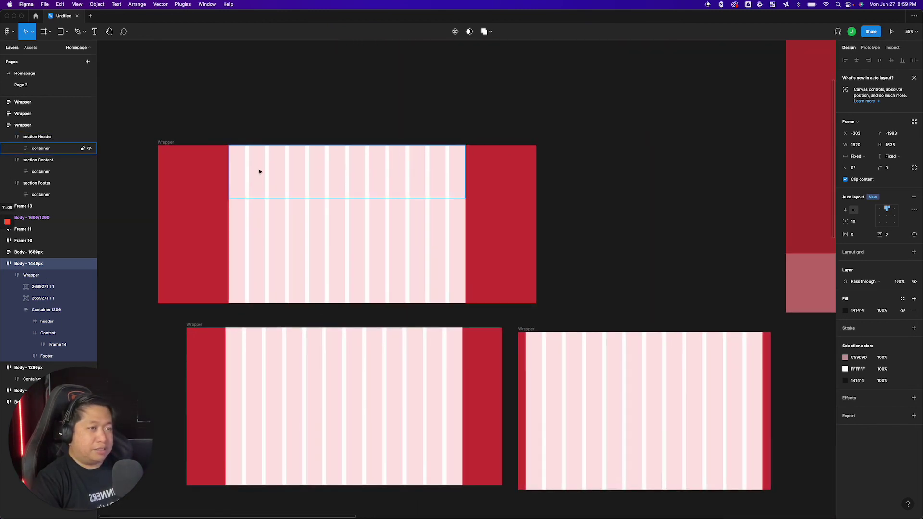
pyautogui.click(279, 216)
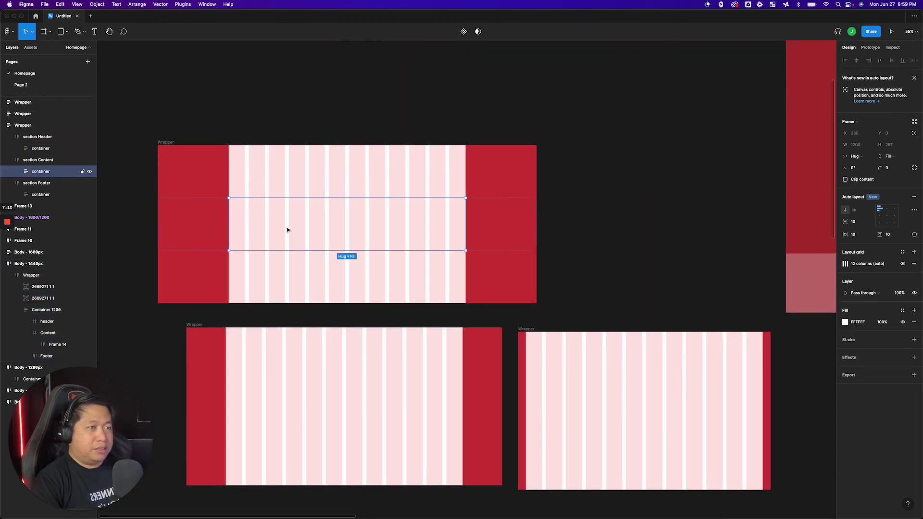
pyautogui.click(281, 169)
pyautogui.scroll(-1, 635, 291)
pyautogui.moveTo(635, 290); pyautogui.dragTo(457, 90)
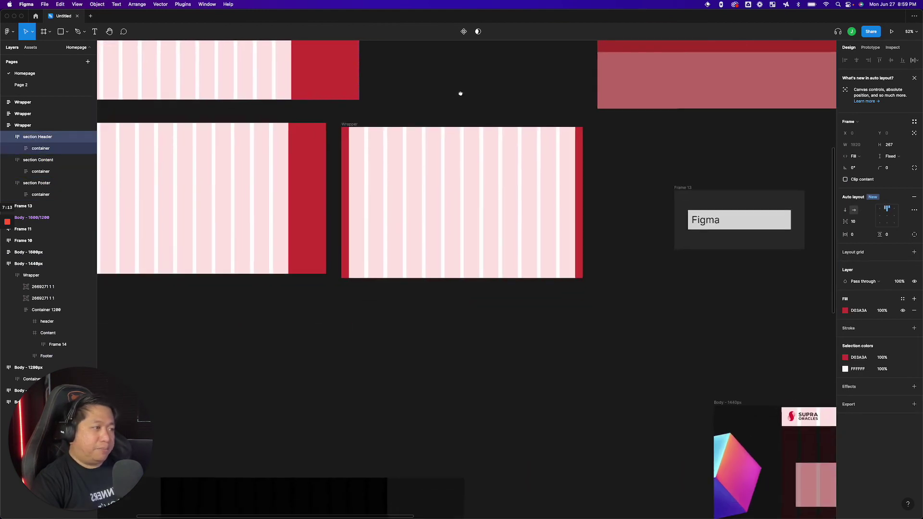
pyautogui.click(344, 125)
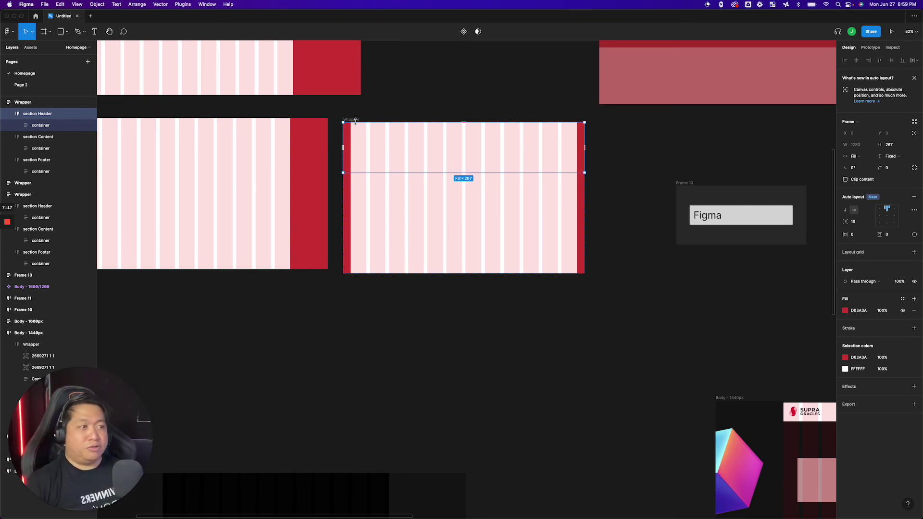
pyautogui.click(413, 155)
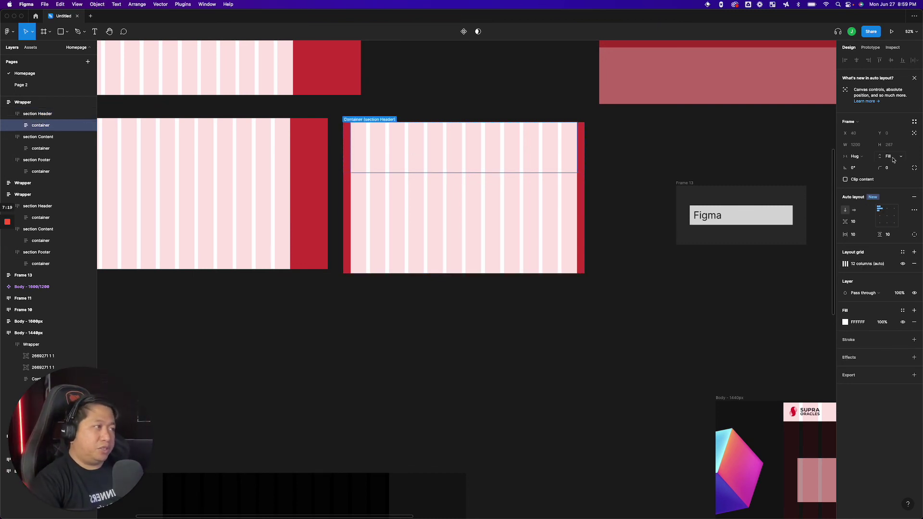
pyautogui.click(451, 182)
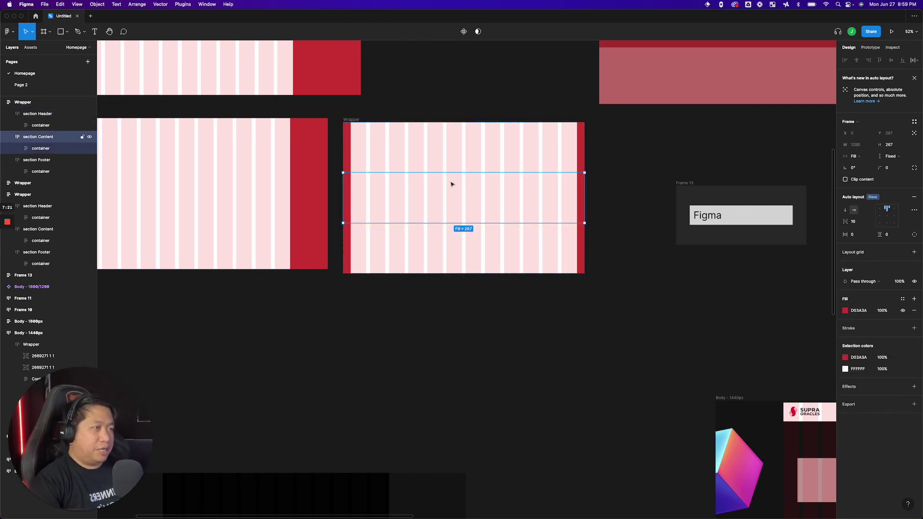
pyautogui.click(469, 242)
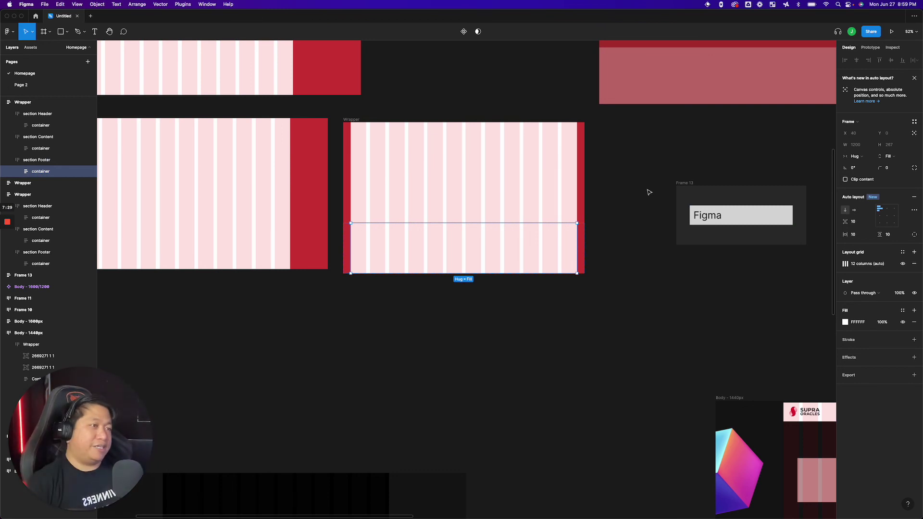
pyautogui.scroll(-10, 393, 302)
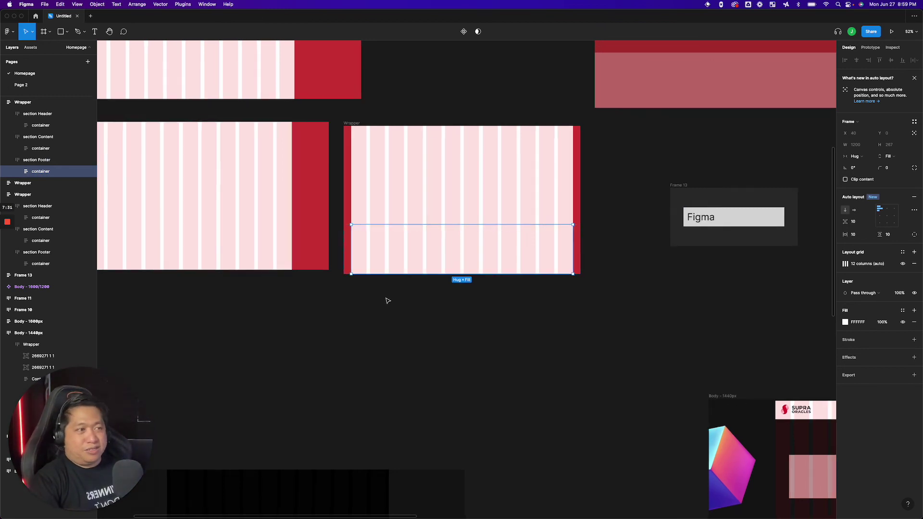
pyautogui.scroll(2, 290, 193)
pyautogui.scroll(5, 290, 193)
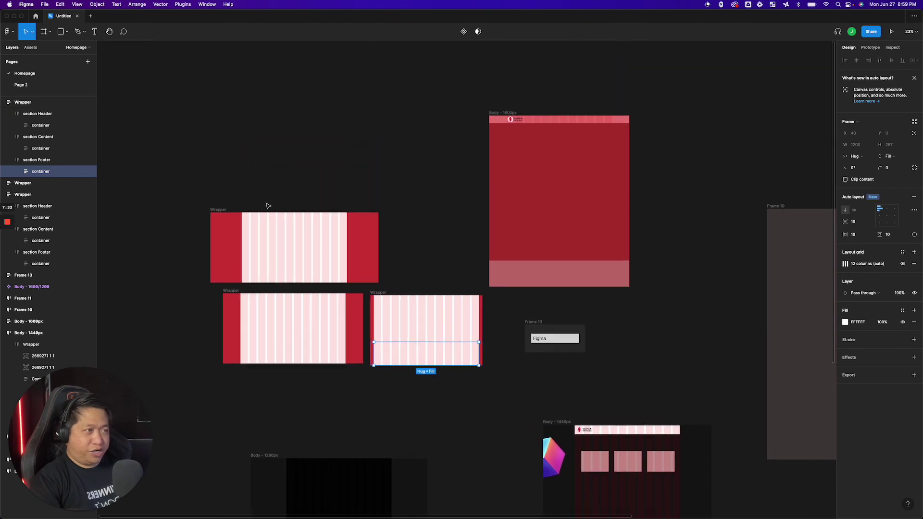
pyautogui.scroll(3, 247, 239)
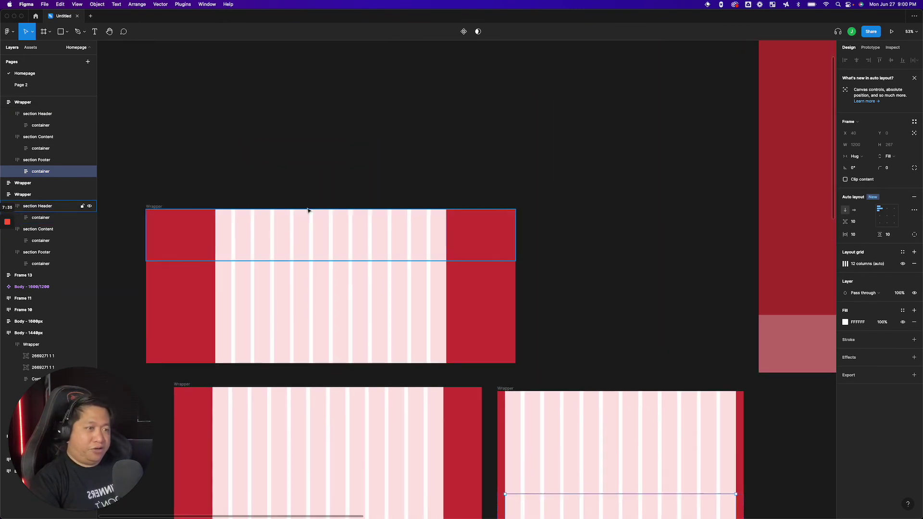
pyautogui.scroll(-4, 298, 144)
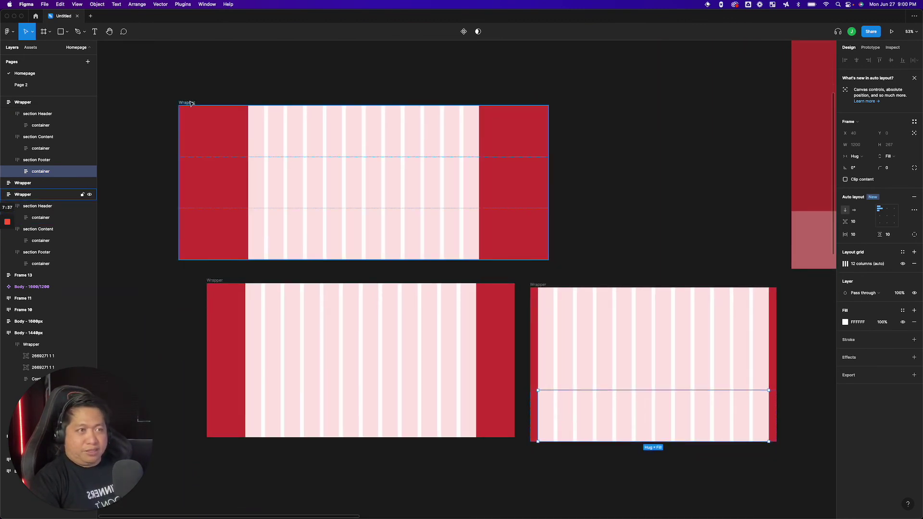
pyautogui.click(224, 103)
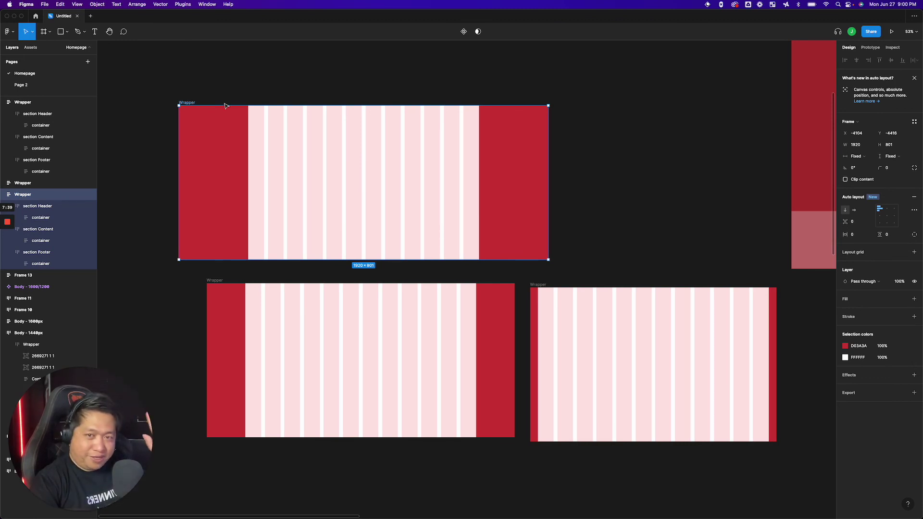